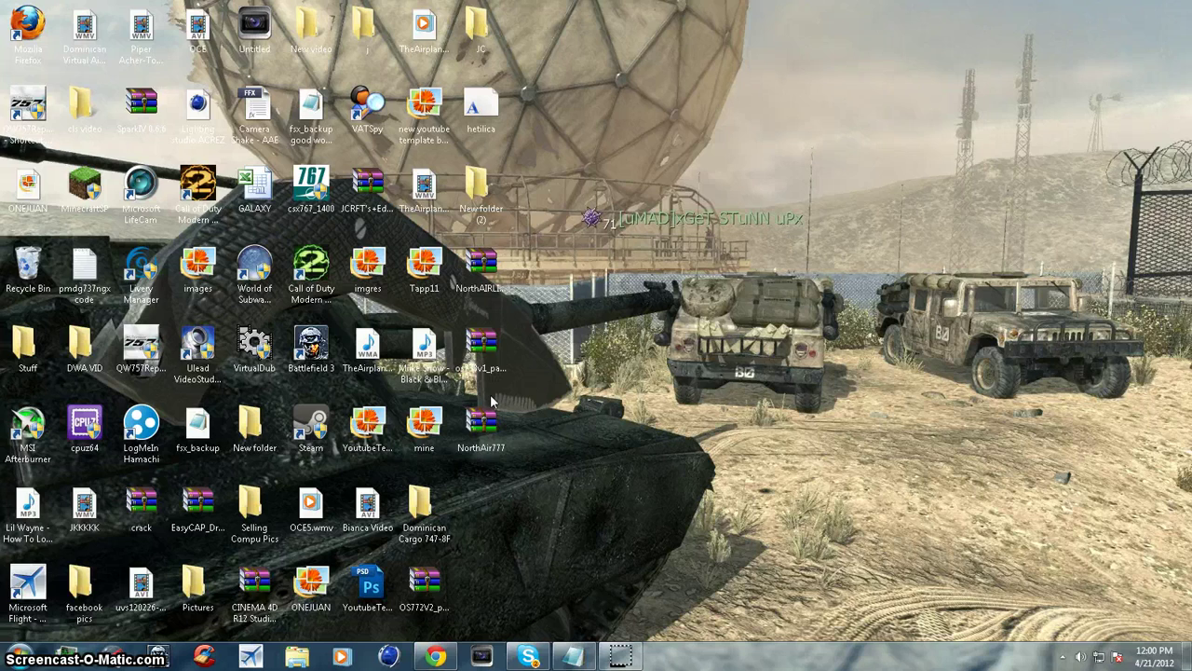
# Switch to Chrome and review the comments on the "How to fix fsx fatal errors" YouTube video.
pyautogui.click(435, 654)
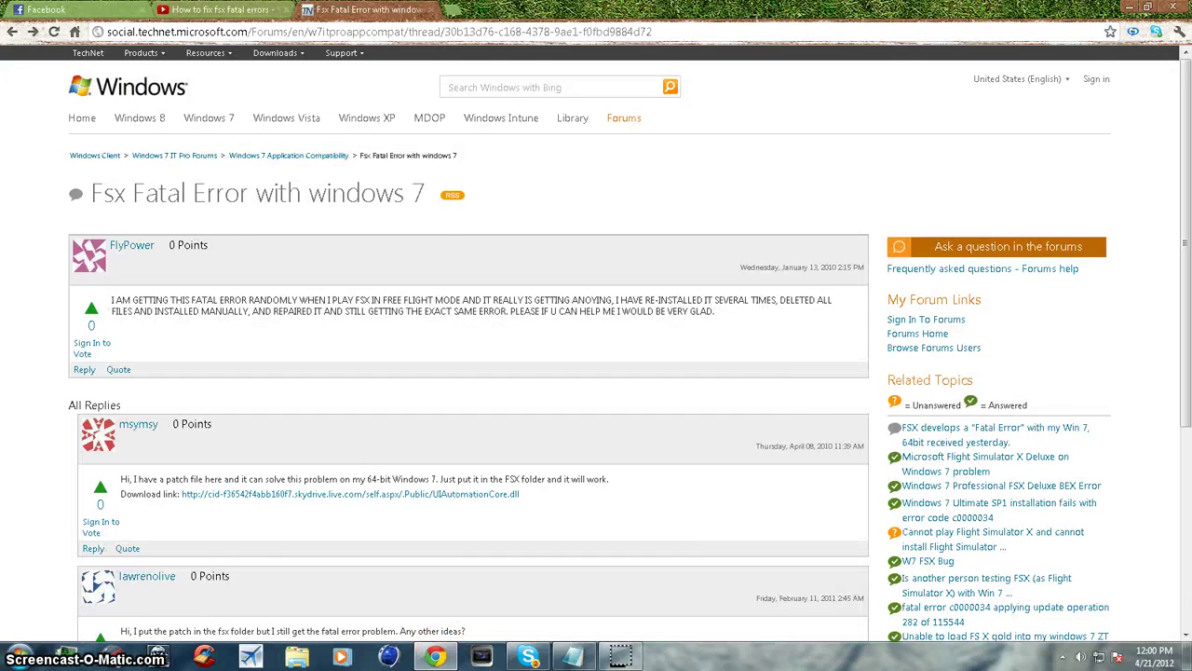
pyautogui.click(224, 9)
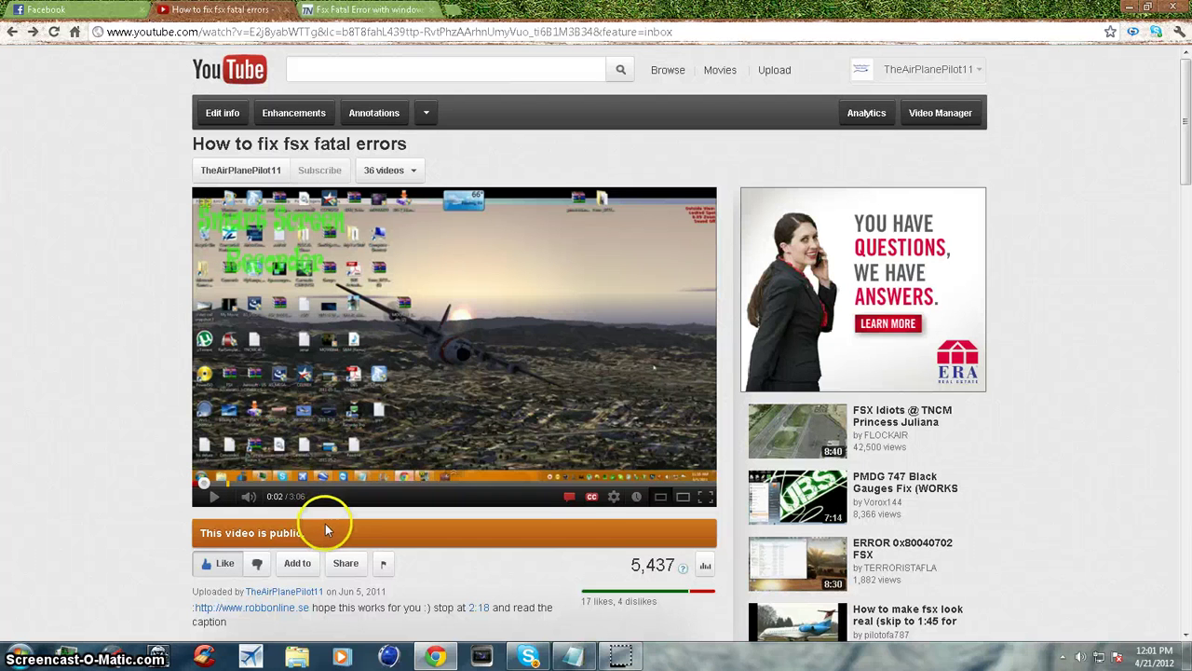
pyautogui.scroll(-1, 323, 526)
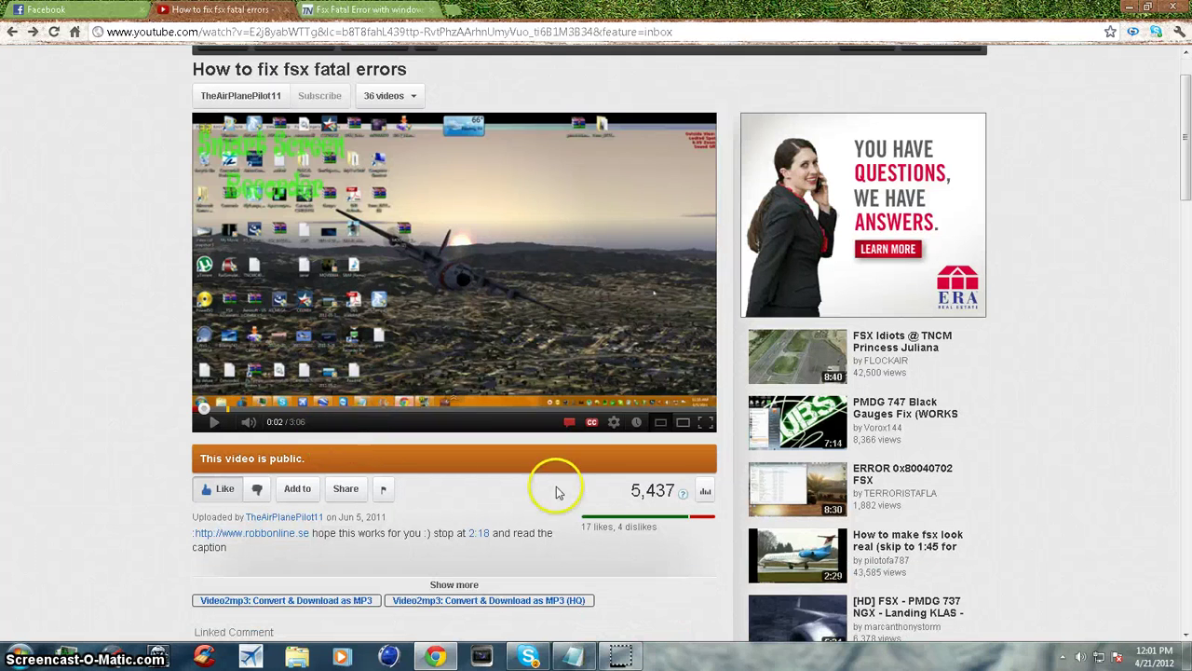
pyautogui.scroll(-4, 438, 536)
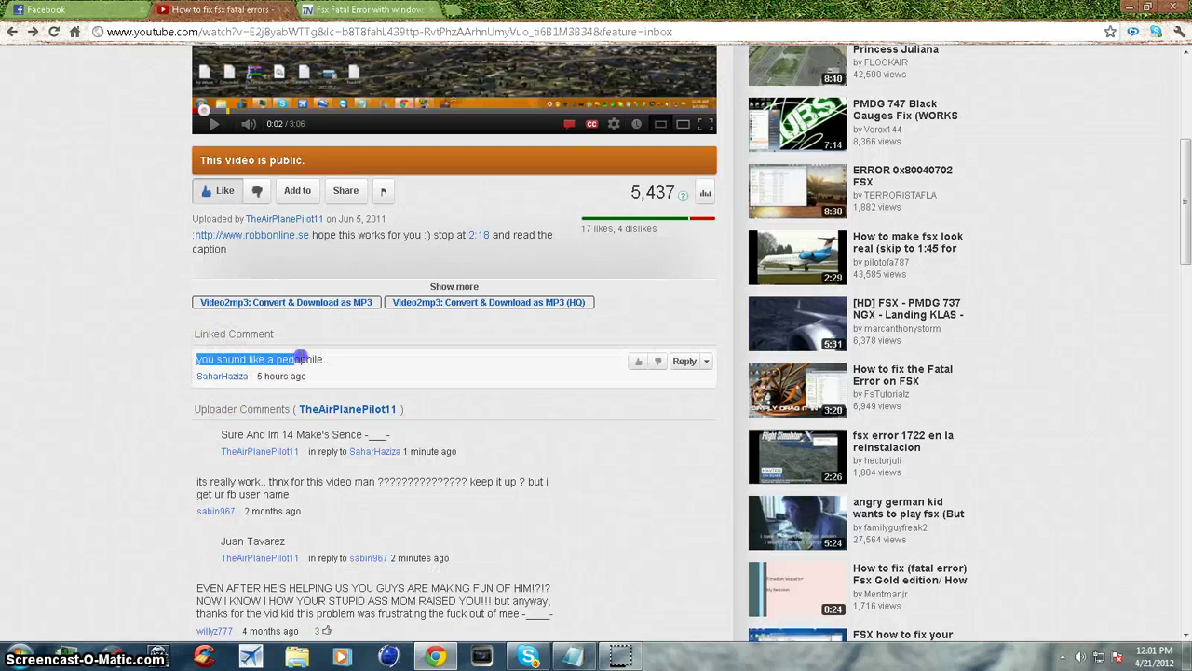
pyautogui.click(341, 362)
pyautogui.click(304, 360)
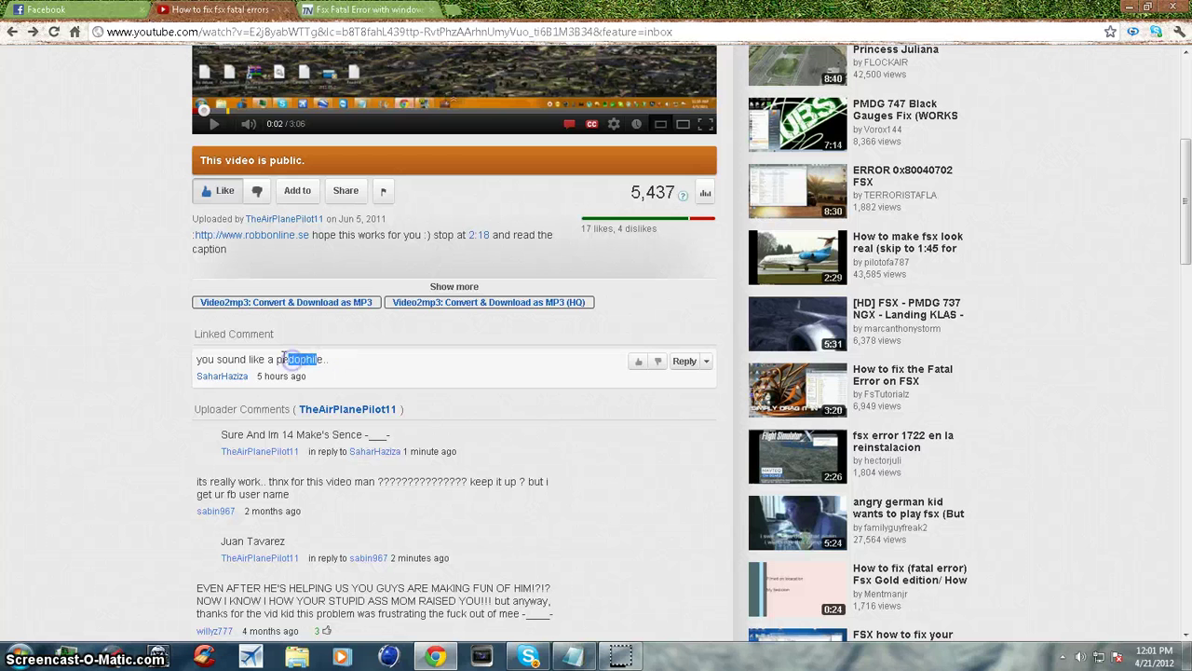
pyautogui.scroll(-2, 277, 355)
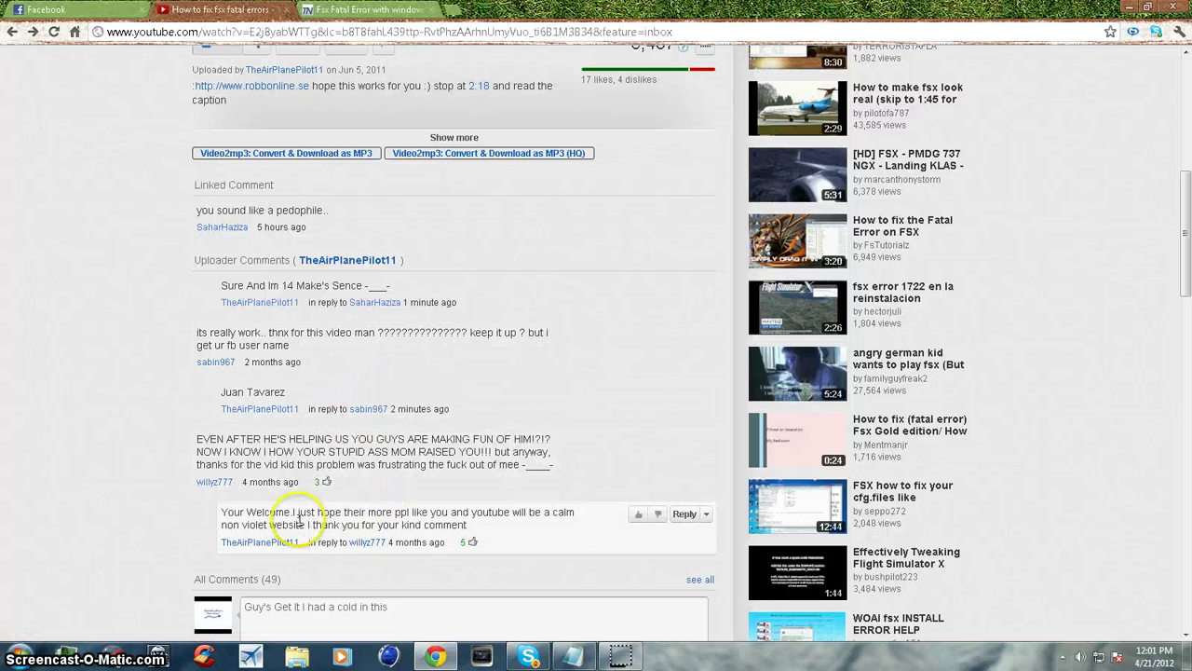
pyautogui.scroll(-5, 268, 518)
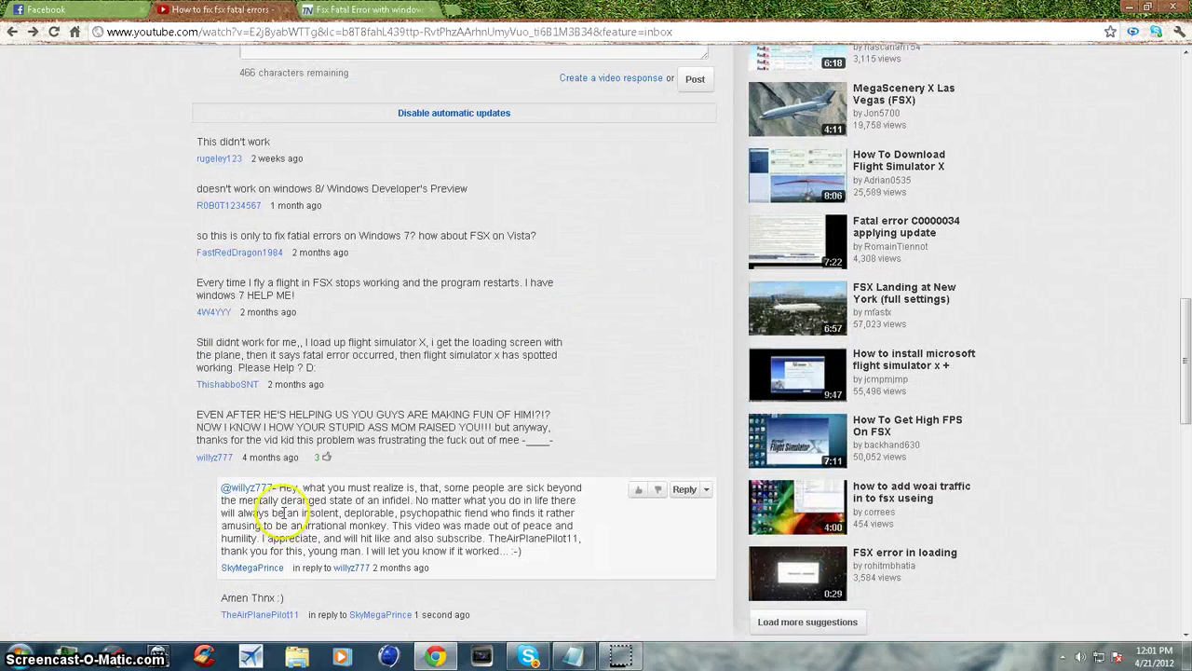
pyautogui.scroll(-3, 308, 482)
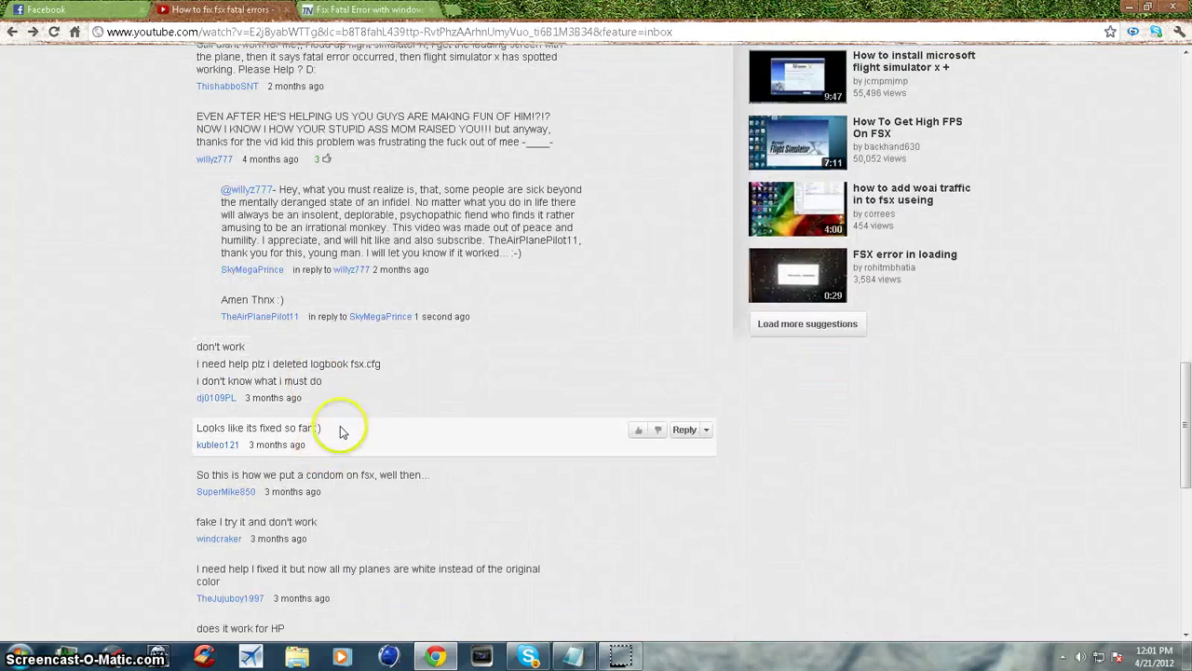
pyautogui.scroll(15, 364, 448)
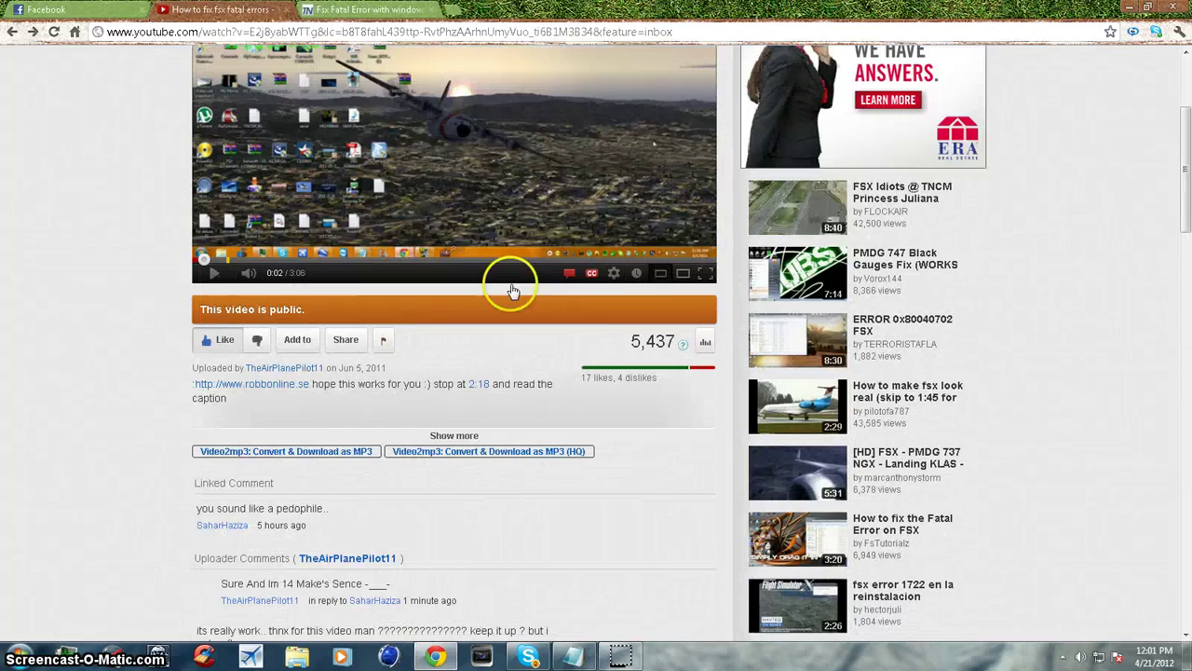
pyautogui.scroll(3, 589, 342)
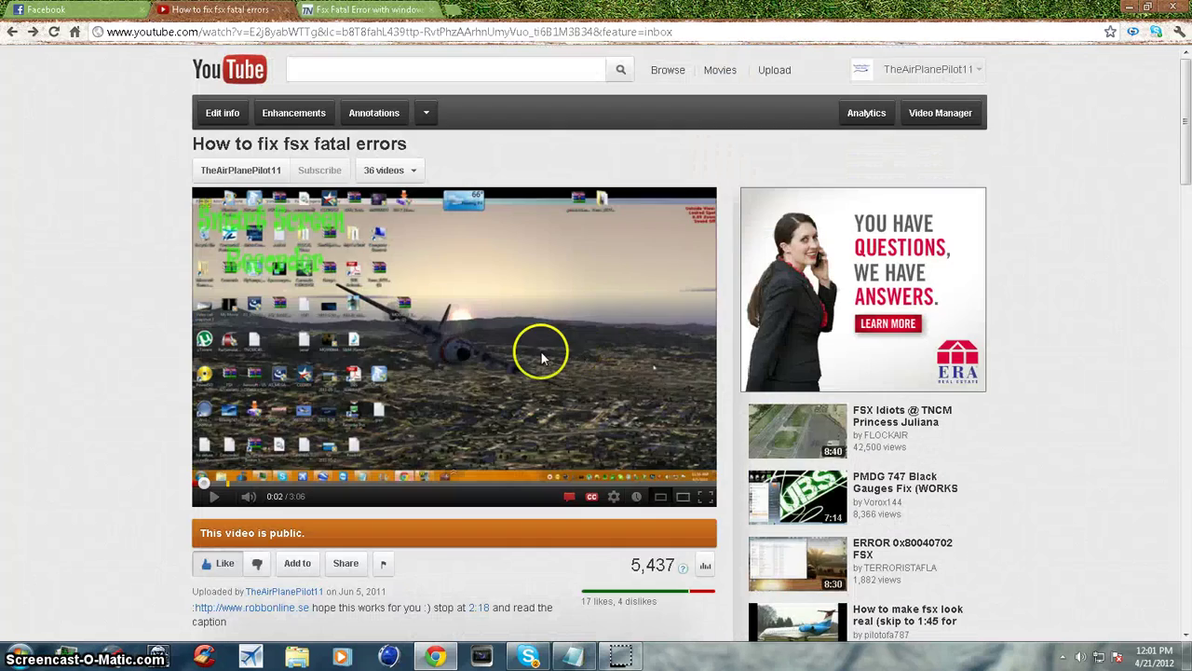
pyautogui.click(1130, 11)
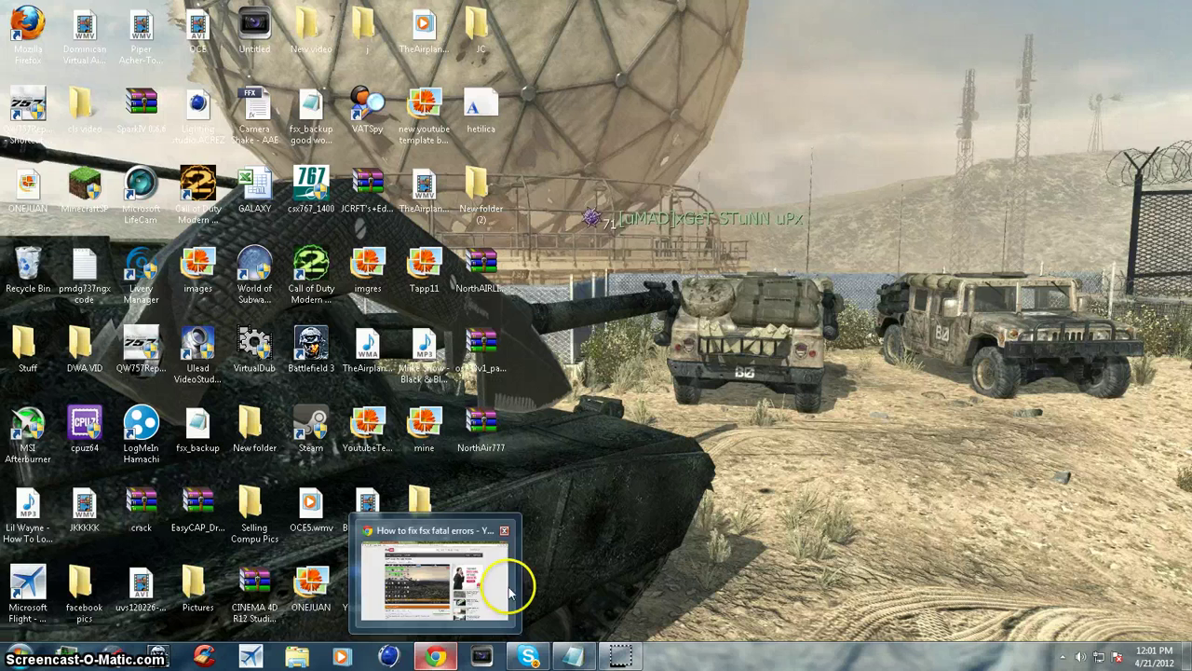
pyautogui.click(434, 657)
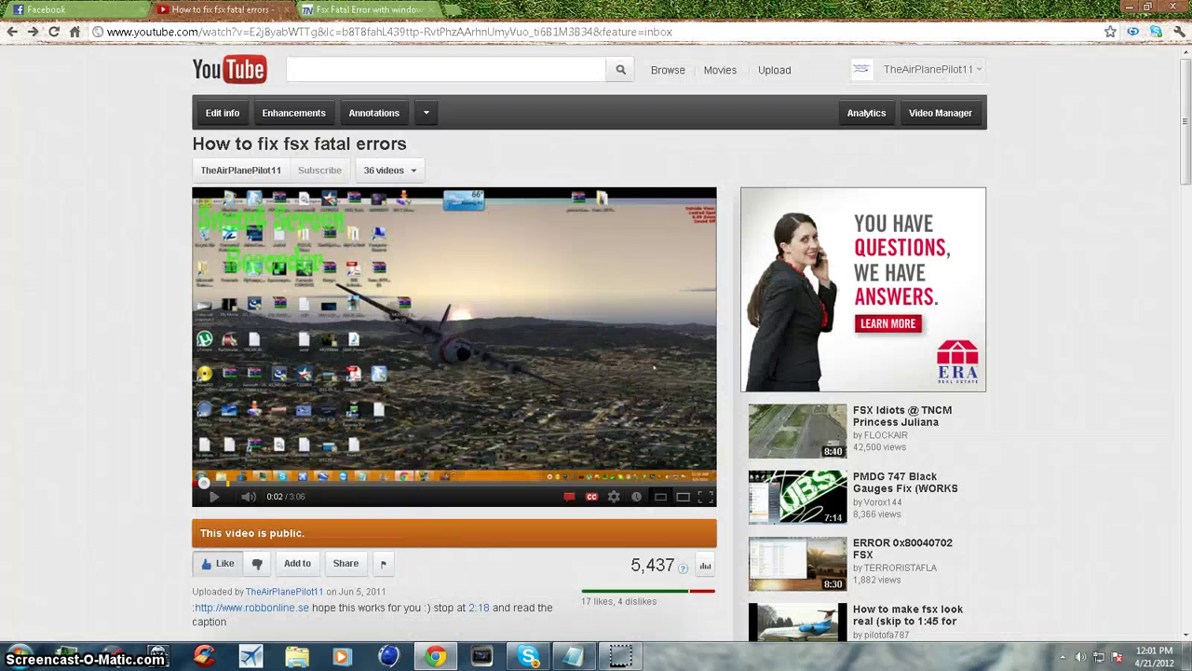
# Check the "Fsx Fatal Error with windows 7" forum thread and the website link in the YouTube video's description.
pyautogui.click(344, 10)
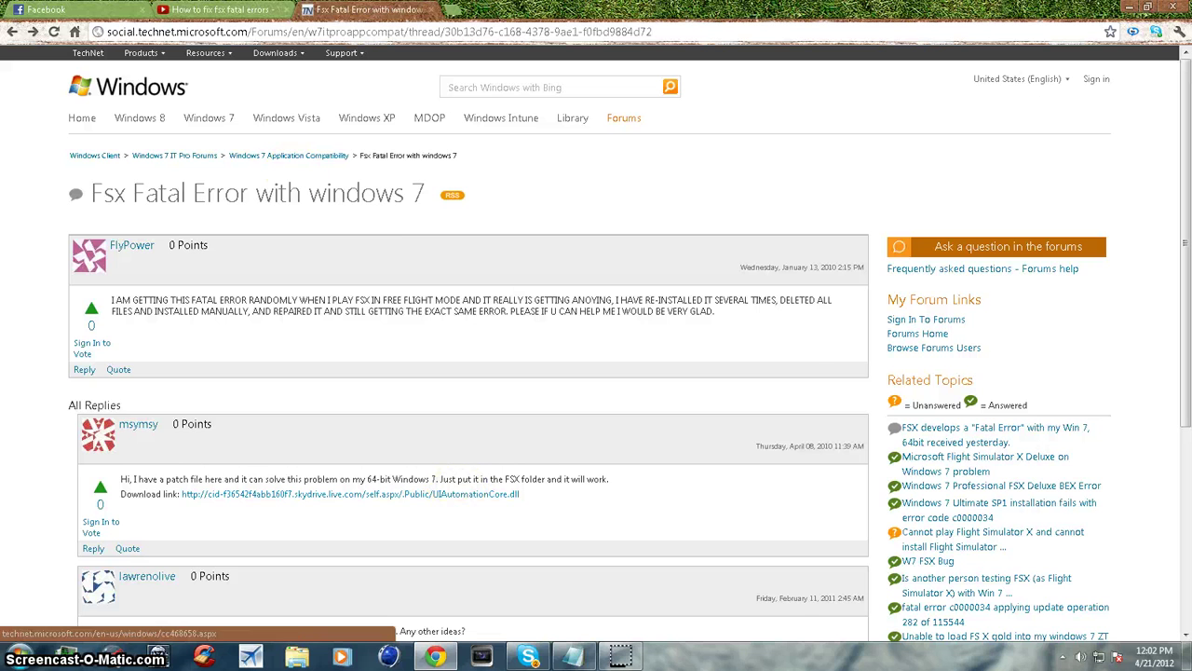
pyautogui.click(215, 9)
pyautogui.scroll(-3, 344, 387)
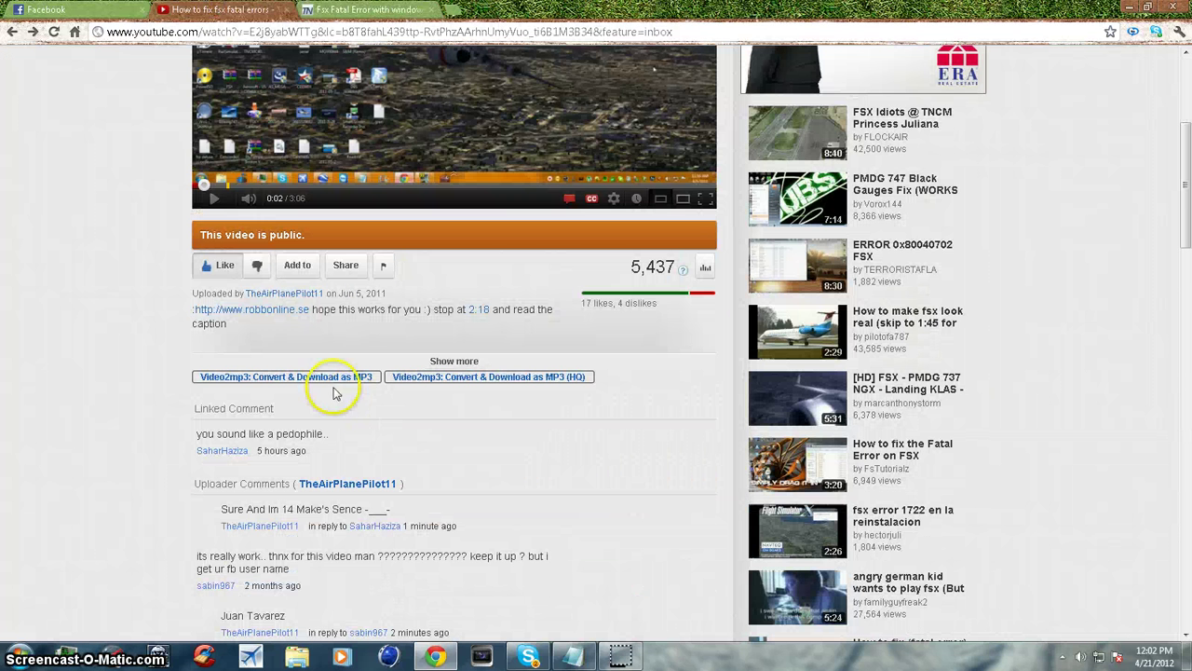
pyautogui.click(312, 314)
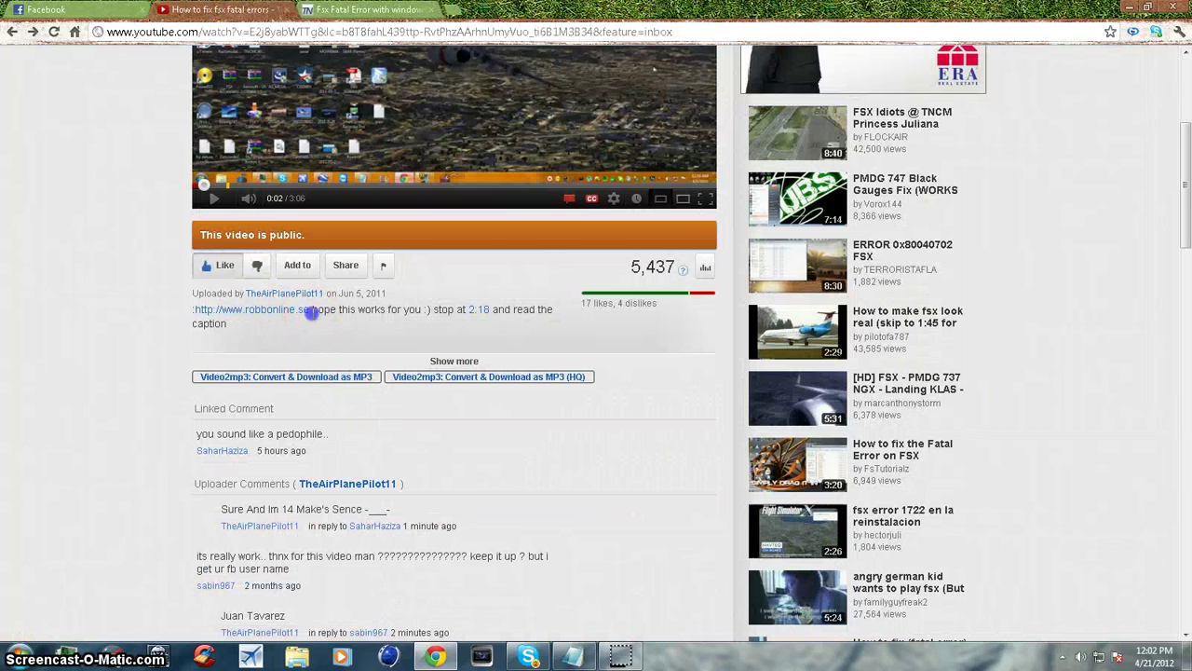
pyautogui.moveTo(267, 313); pyautogui.dragTo(187, 311)
pyautogui.click(183, 315)
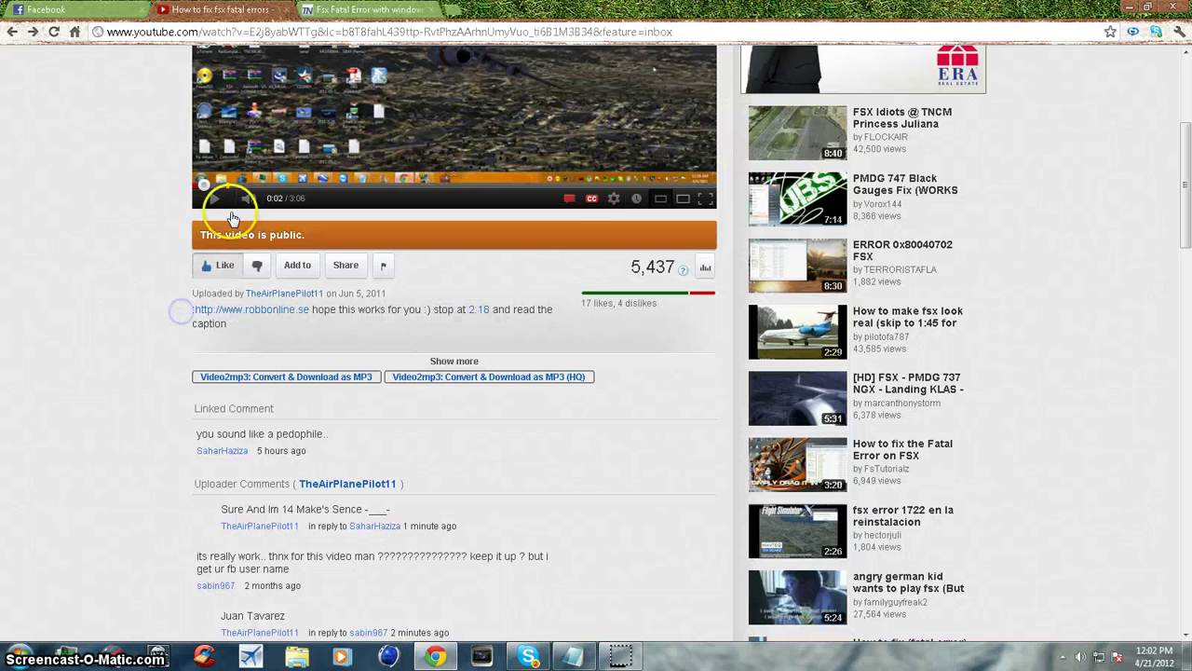
pyautogui.scroll(3, 364, 89)
# Download UIAutomationCore.dll through the link in the "Fsx Fatal Error with windows 7" forum thread and keep the file.
pyautogui.click(361, 9)
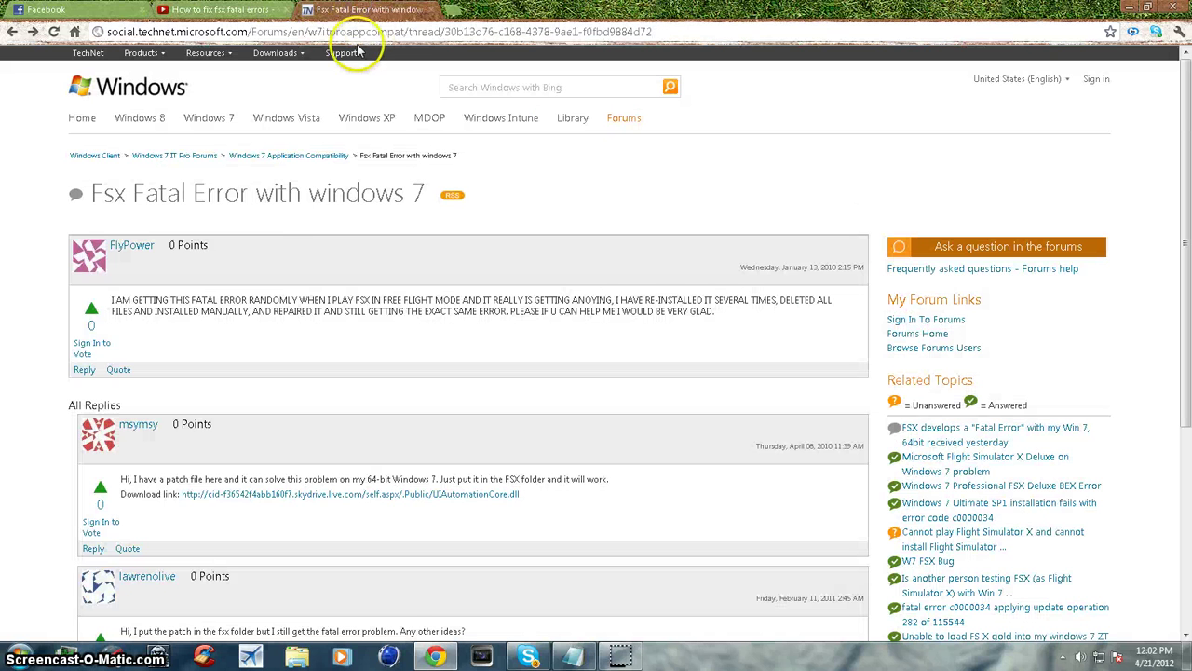
pyautogui.click(261, 496)
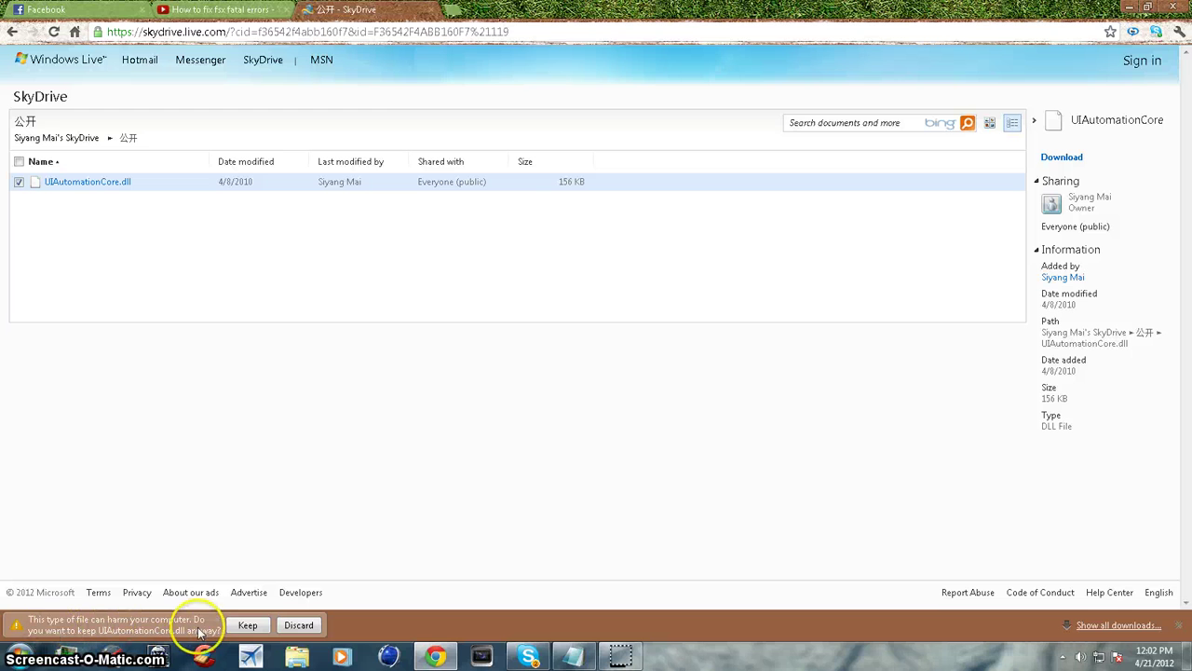
pyautogui.click(248, 625)
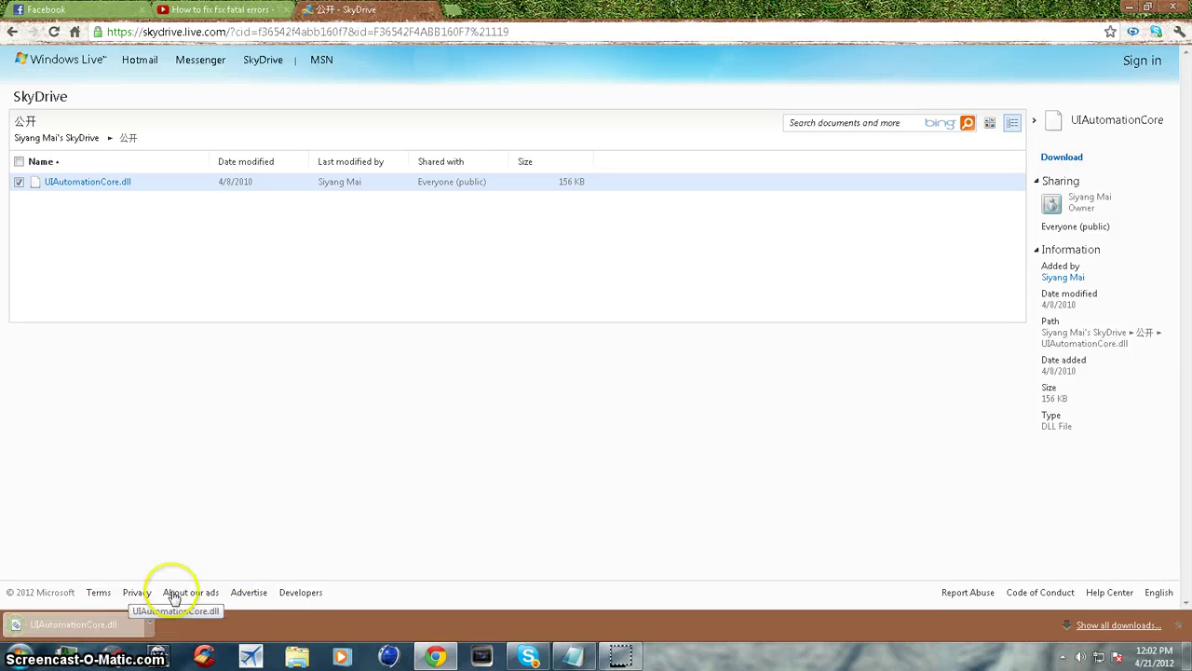
pyautogui.click(270, 10)
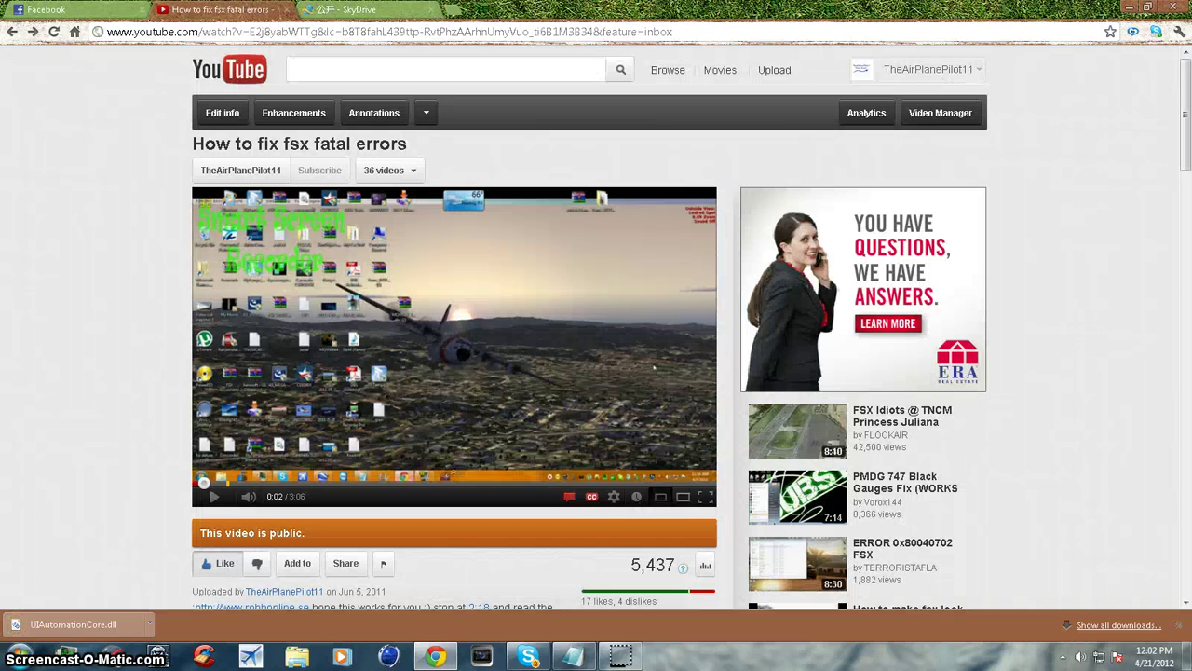
pyautogui.click(307, 9)
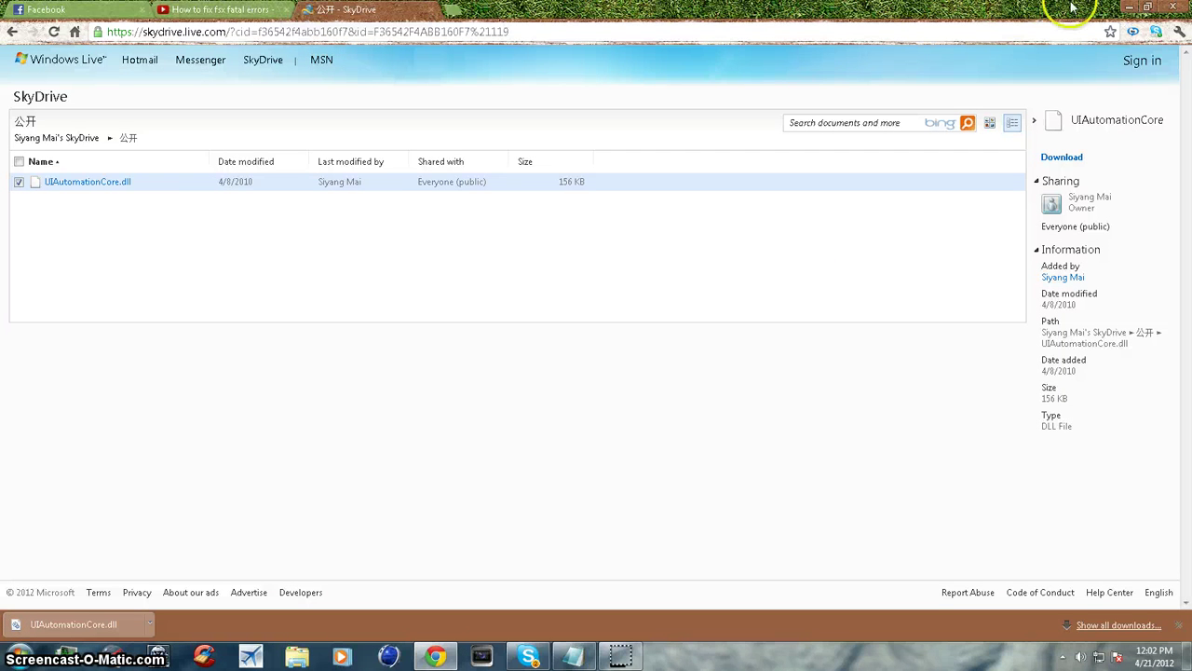
# Fit the browser to half the screen, place the downloaded UIAutomationCore.dll on an empty desktop area, and minimize the browser.
pyautogui.moveTo(1090, 11); pyautogui.dragTo(1, 177)
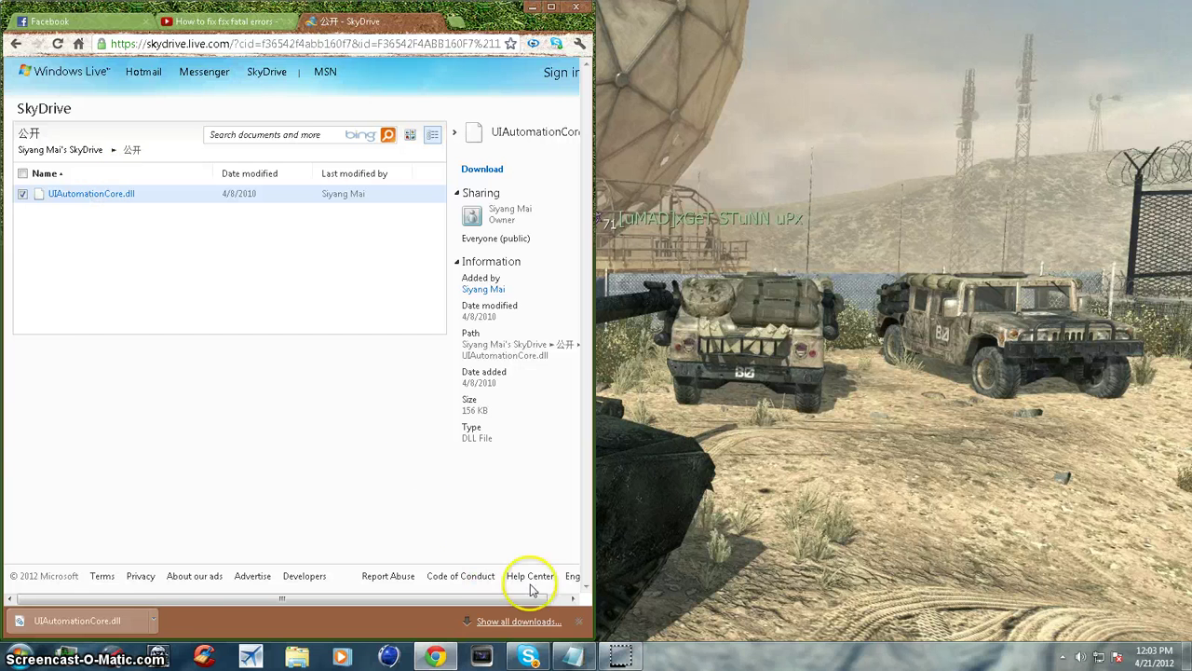
pyautogui.click(20, 656)
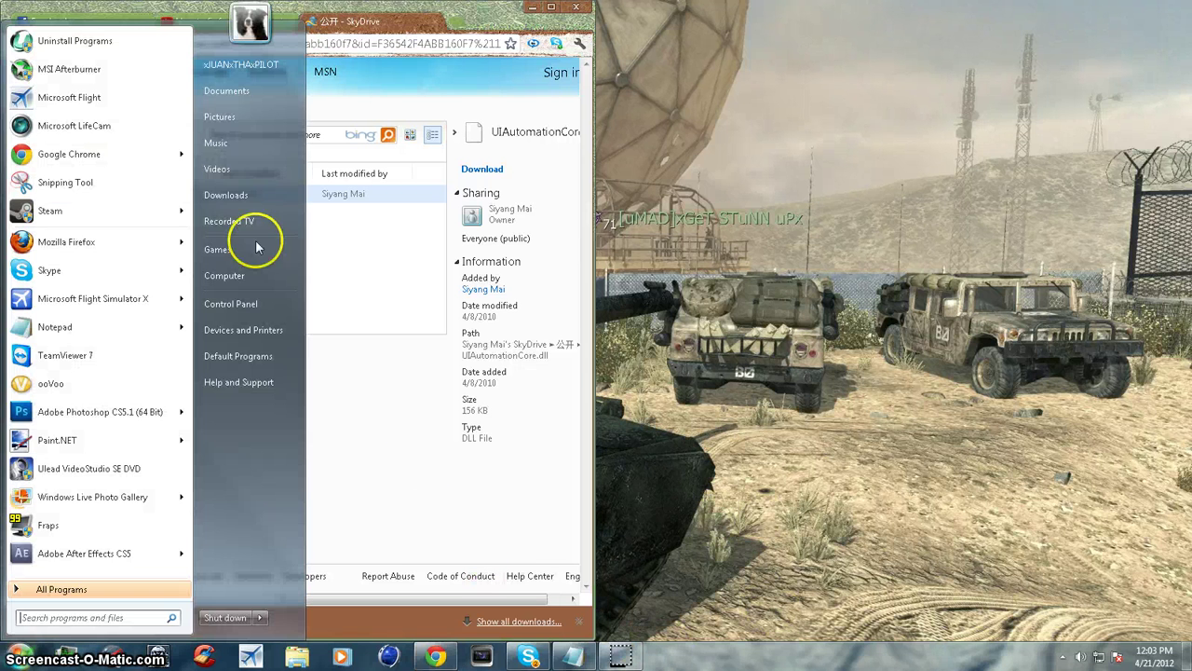
pyautogui.click(527, 569)
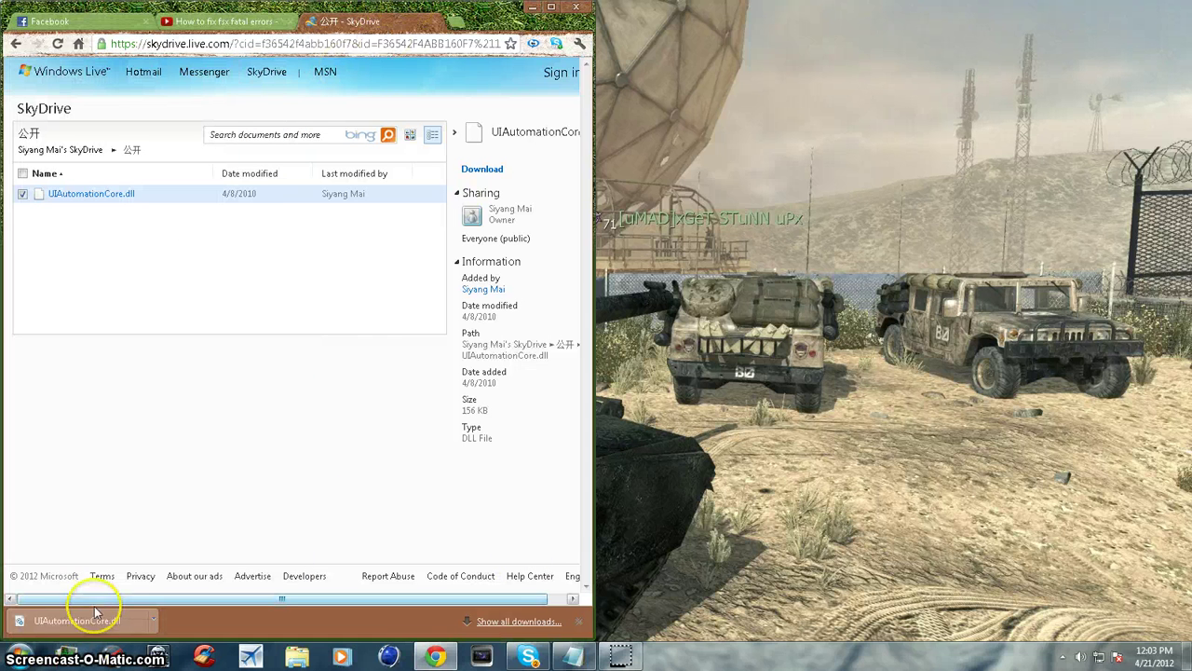
pyautogui.moveTo(27, 618); pyautogui.dragTo(766, 104)
pyautogui.click(574, 9)
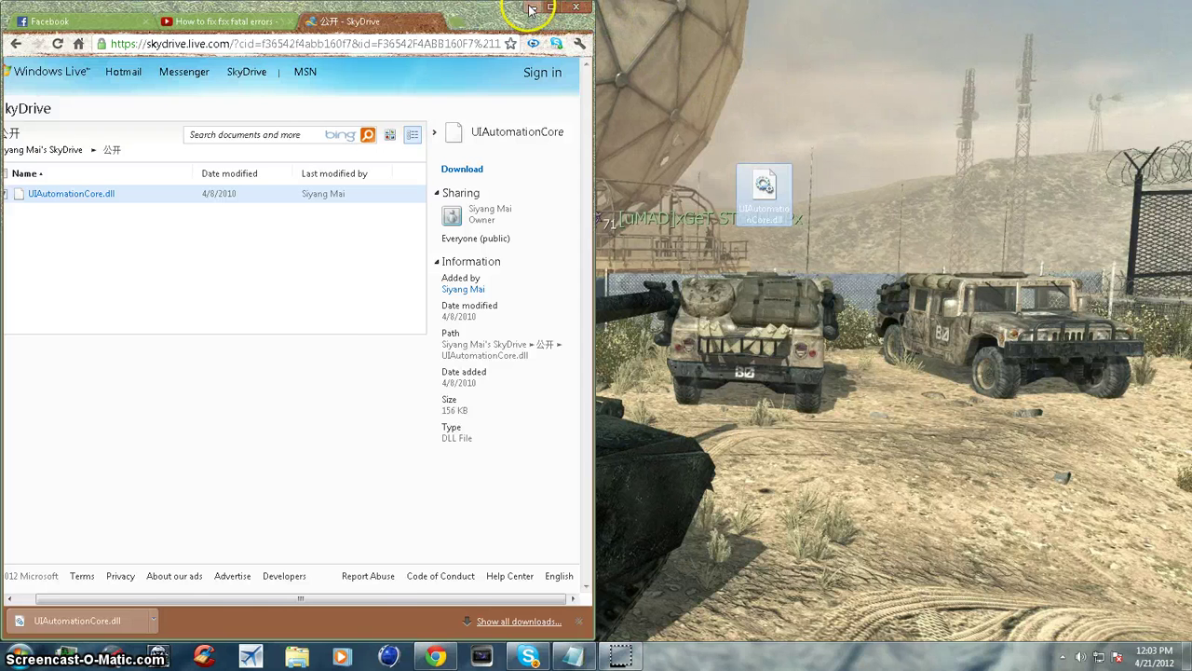
pyautogui.click(530, 9)
pyautogui.moveTo(788, 181); pyautogui.dragTo(740, 256)
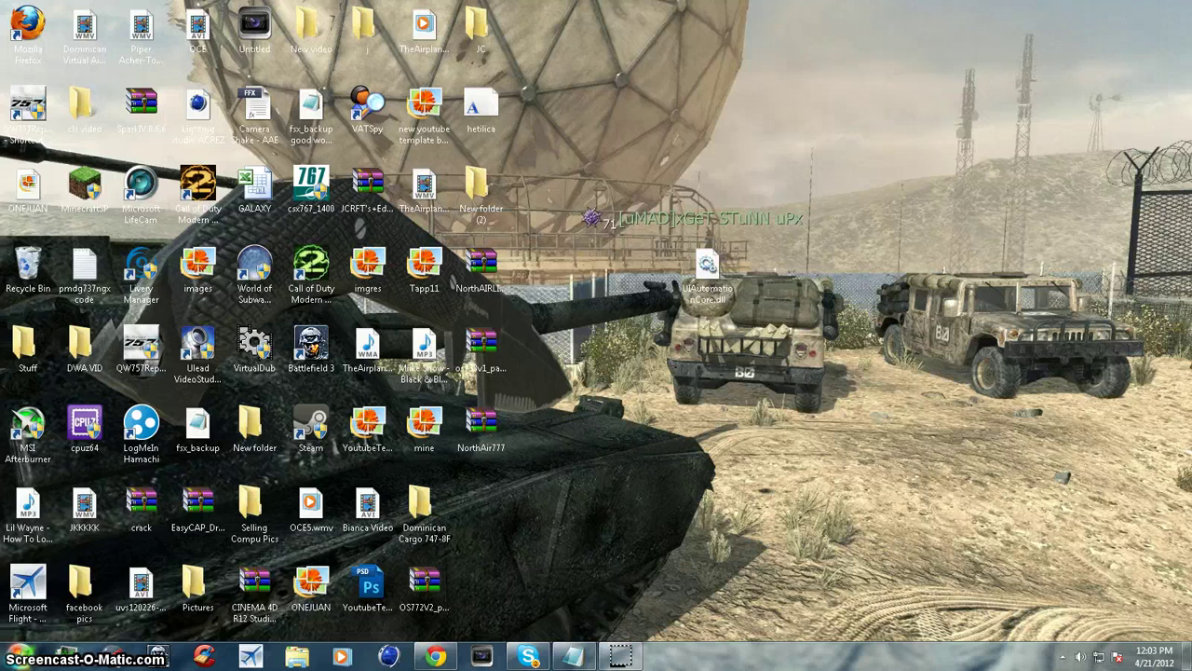
# Open Computer in a window filling half the screen and browse into the OS (C:) drive.
pyautogui.click(20, 656)
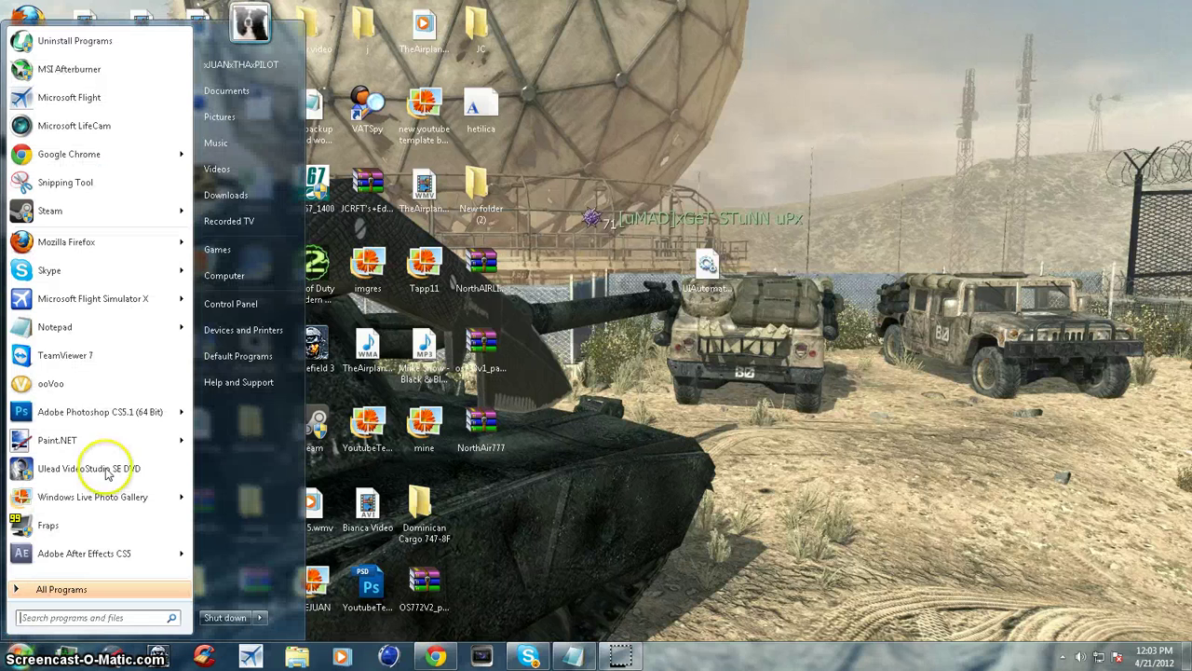
pyautogui.click(228, 275)
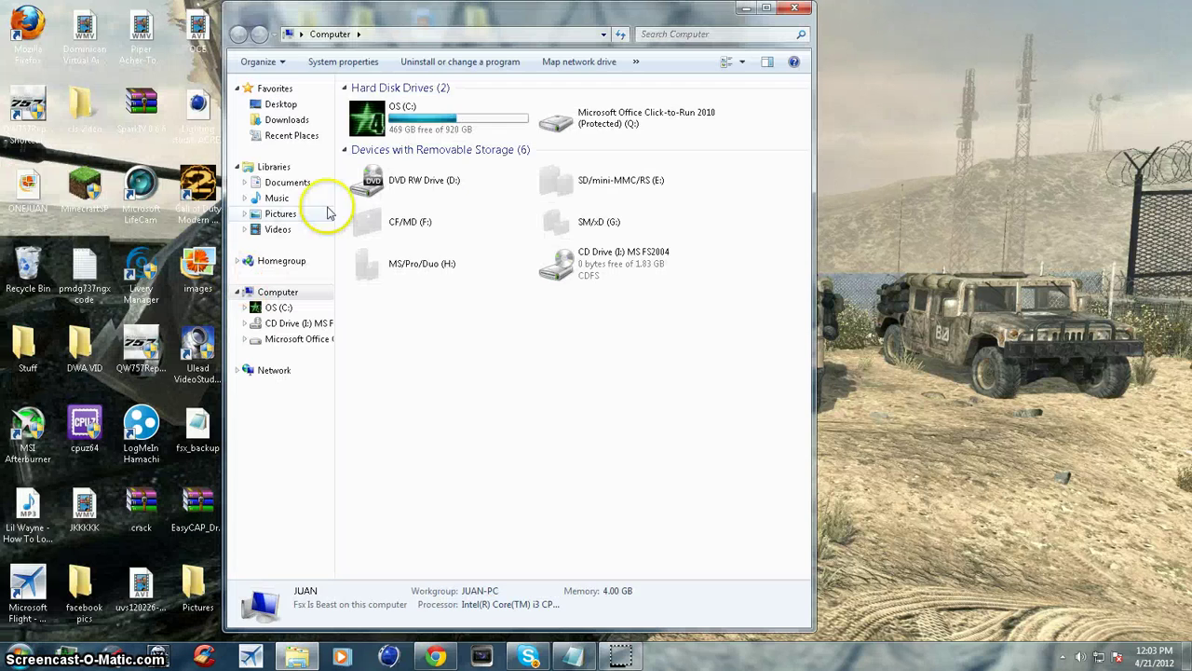
pyautogui.moveTo(466, 18); pyautogui.dragTo(1, 20)
pyautogui.doubleClick(189, 131)
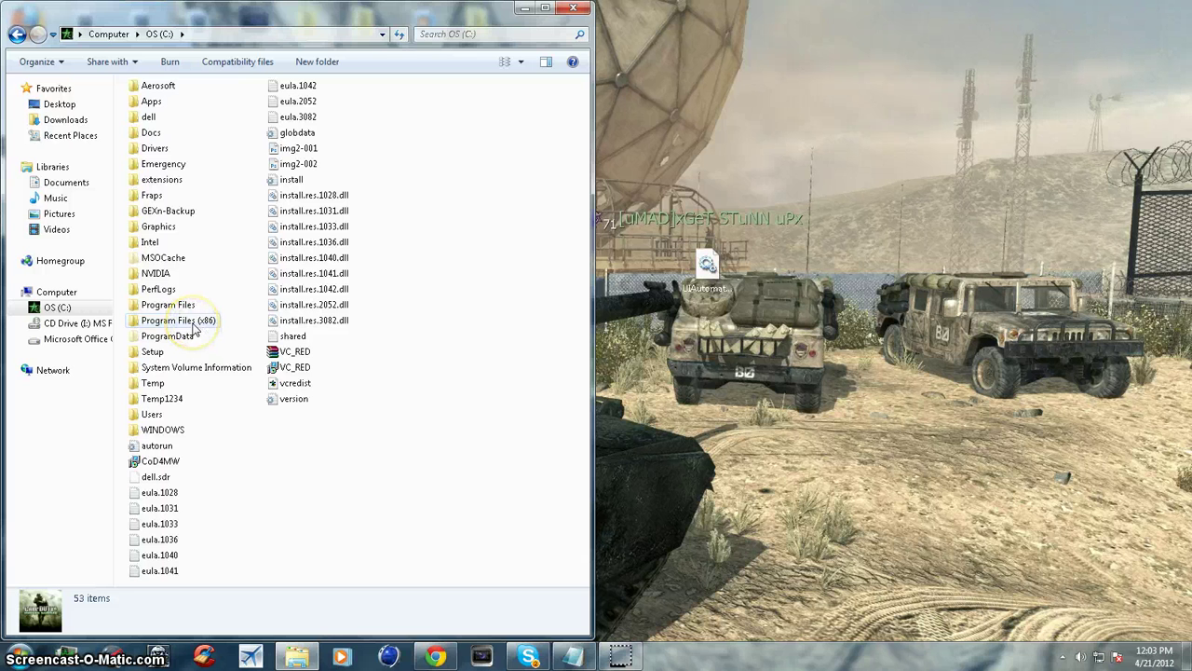
# Open the Program Files (x86) folder, select the Microsoft Games folder, and maximize the window.
pyautogui.doubleClick(194, 322)
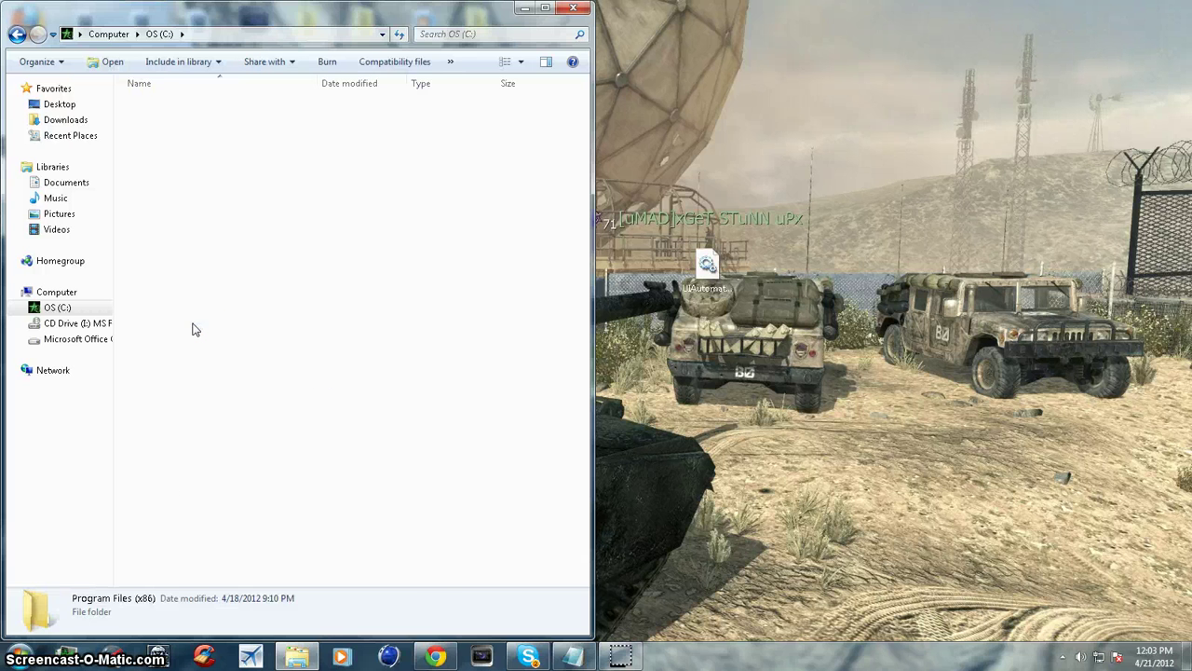
pyautogui.click(192, 324)
pyautogui.scroll(-6, 223, 372)
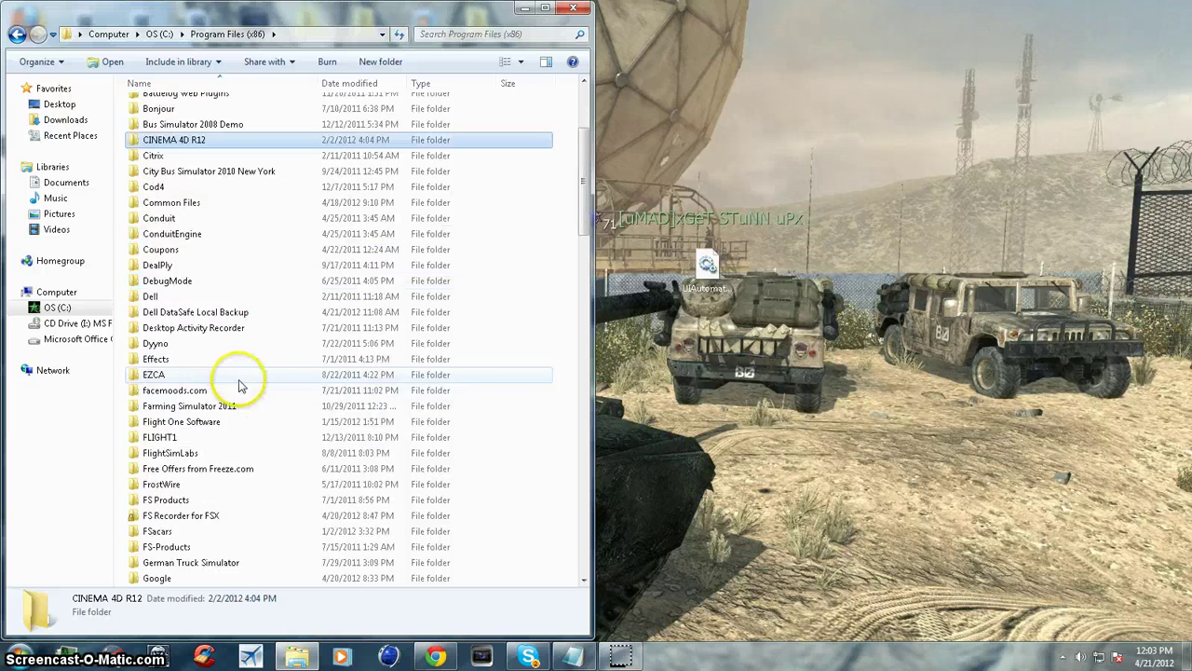
pyautogui.scroll(-1, 242, 389)
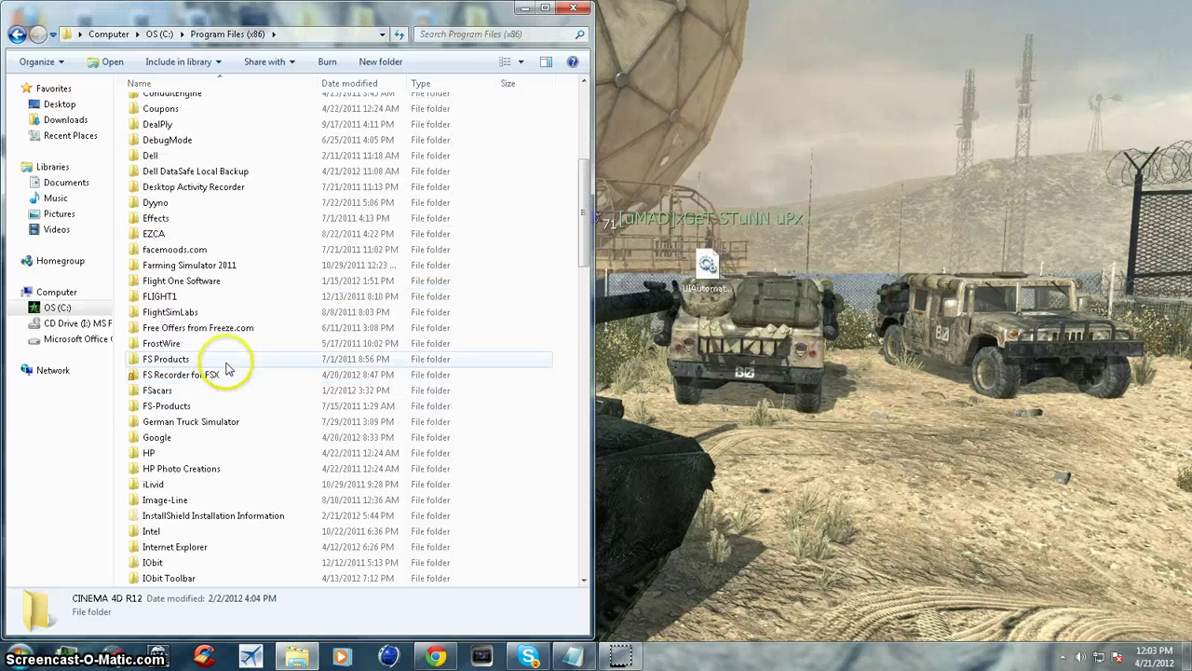
pyautogui.scroll(-8, 238, 401)
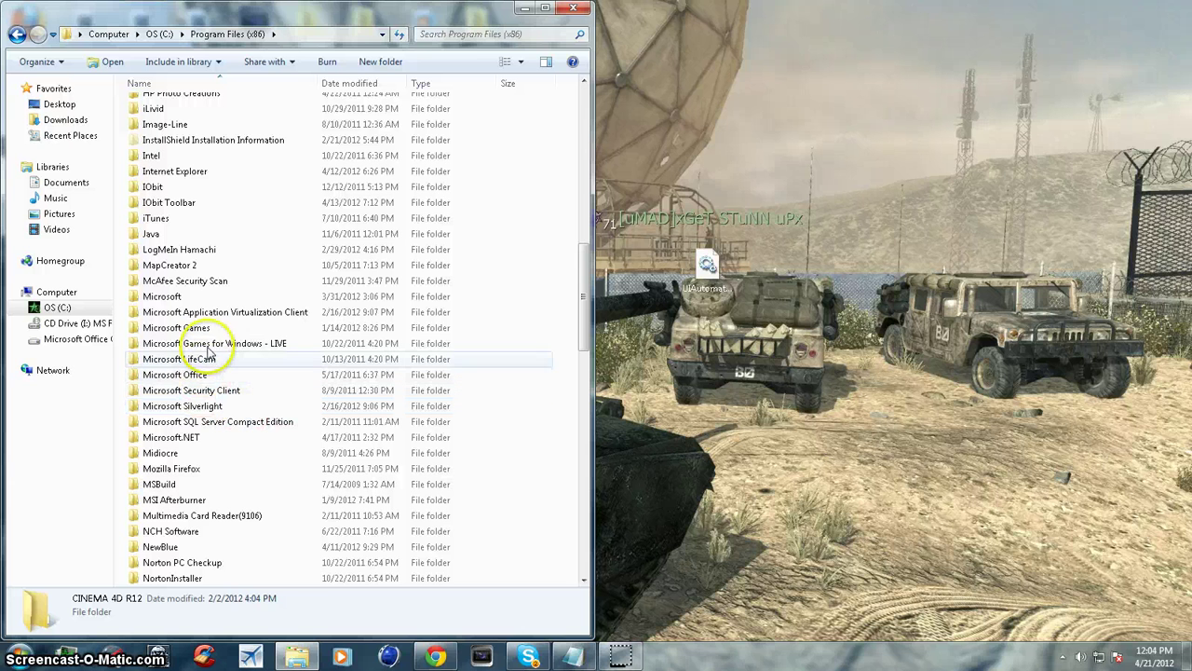
pyautogui.click(188, 332)
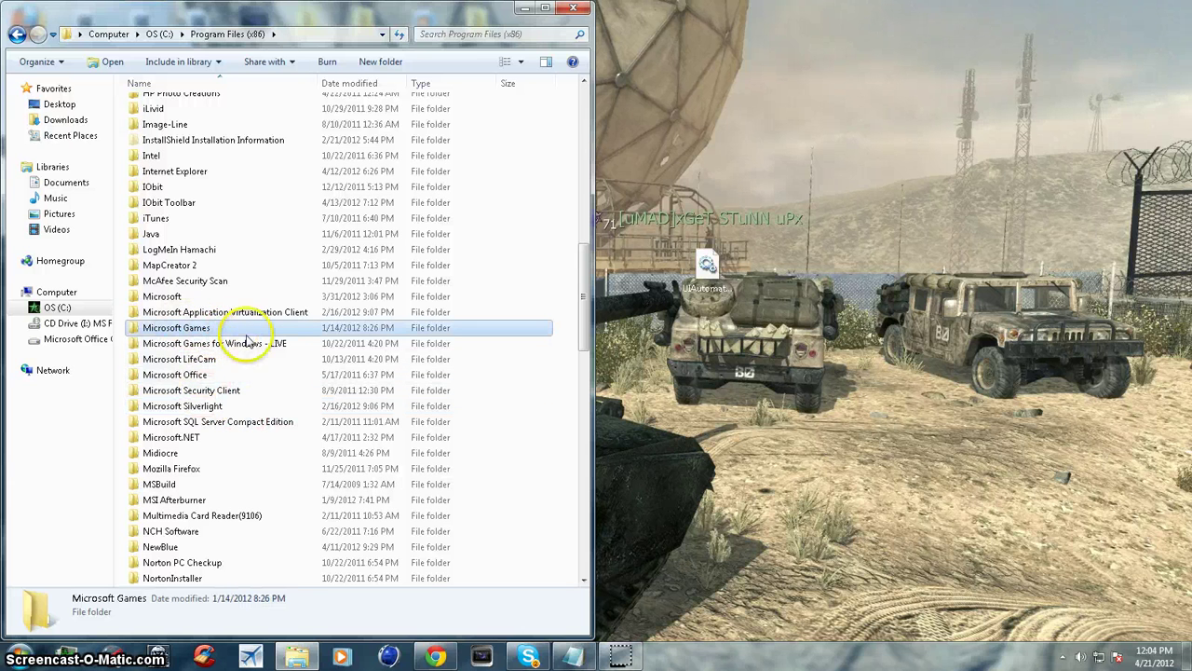
pyautogui.click(545, 9)
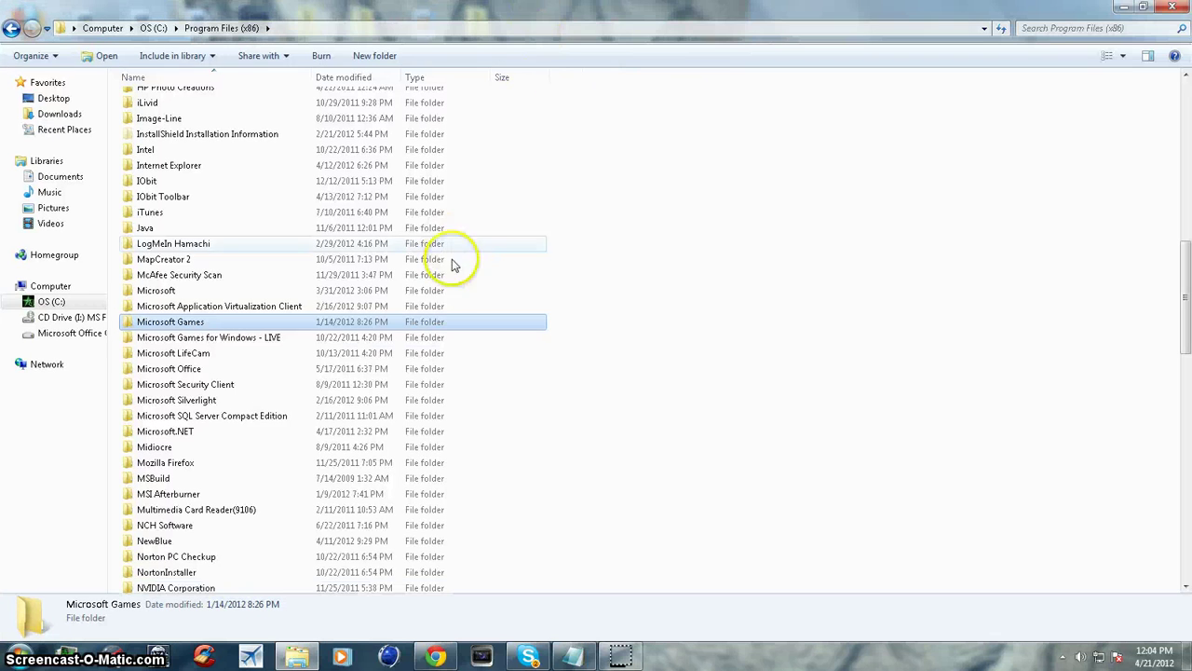
# Open the Microsoft Flight Simulator X folder inside Microsoft Games, look through its files, and fit the window to half the screen.
pyautogui.doubleClick(312, 325)
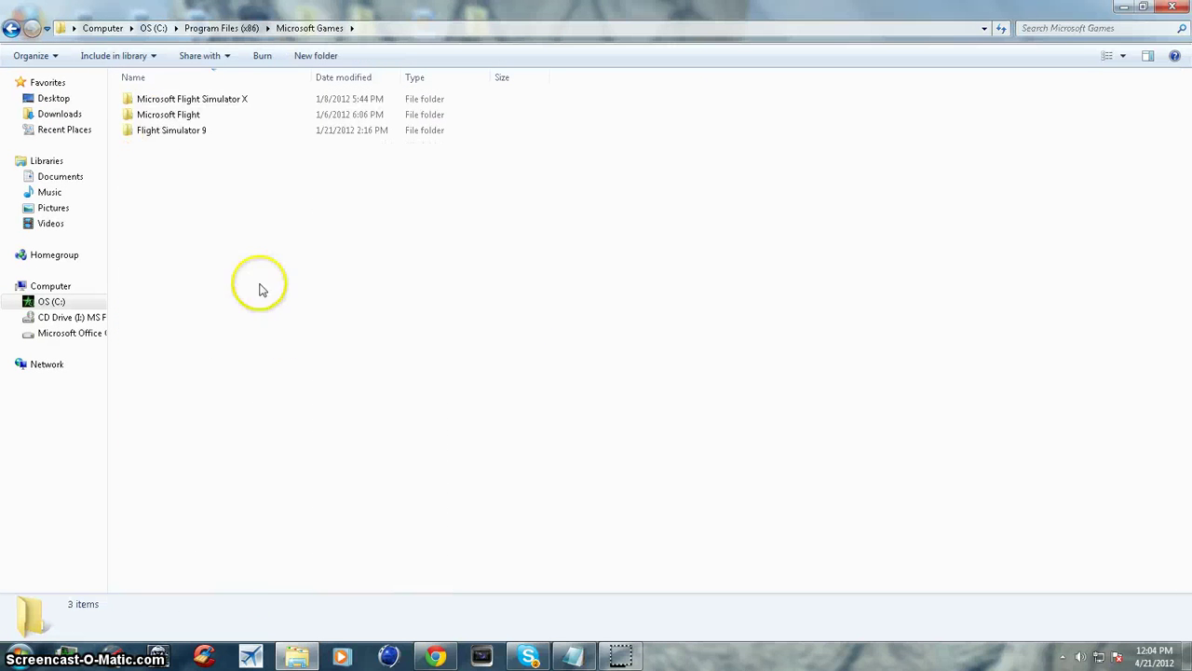
pyautogui.doubleClick(220, 104)
pyautogui.scroll(-15, 391, 307)
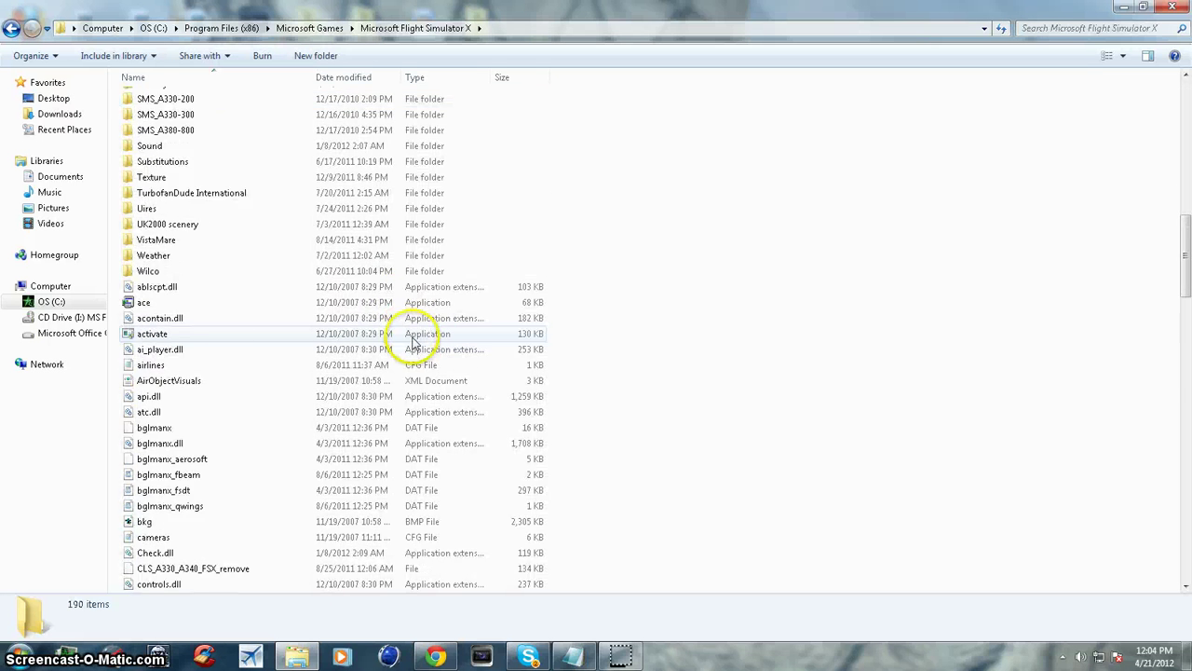
pyautogui.scroll(-18, 414, 345)
pyautogui.scroll(15, 424, 354)
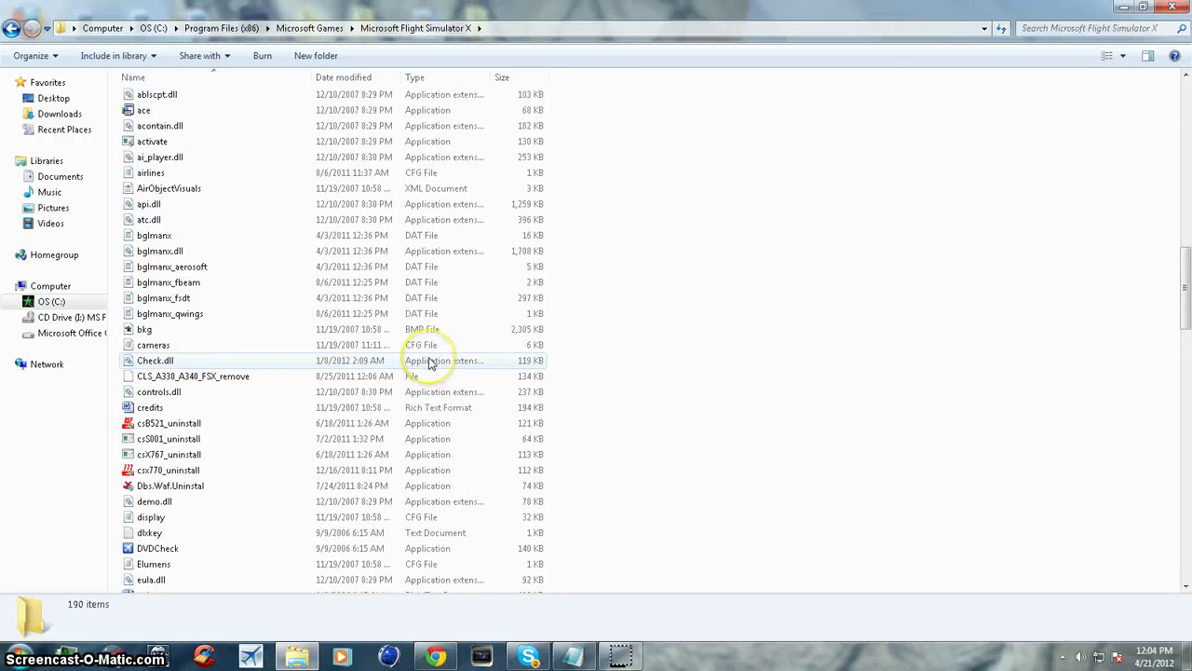
pyautogui.scroll(-20, 433, 363)
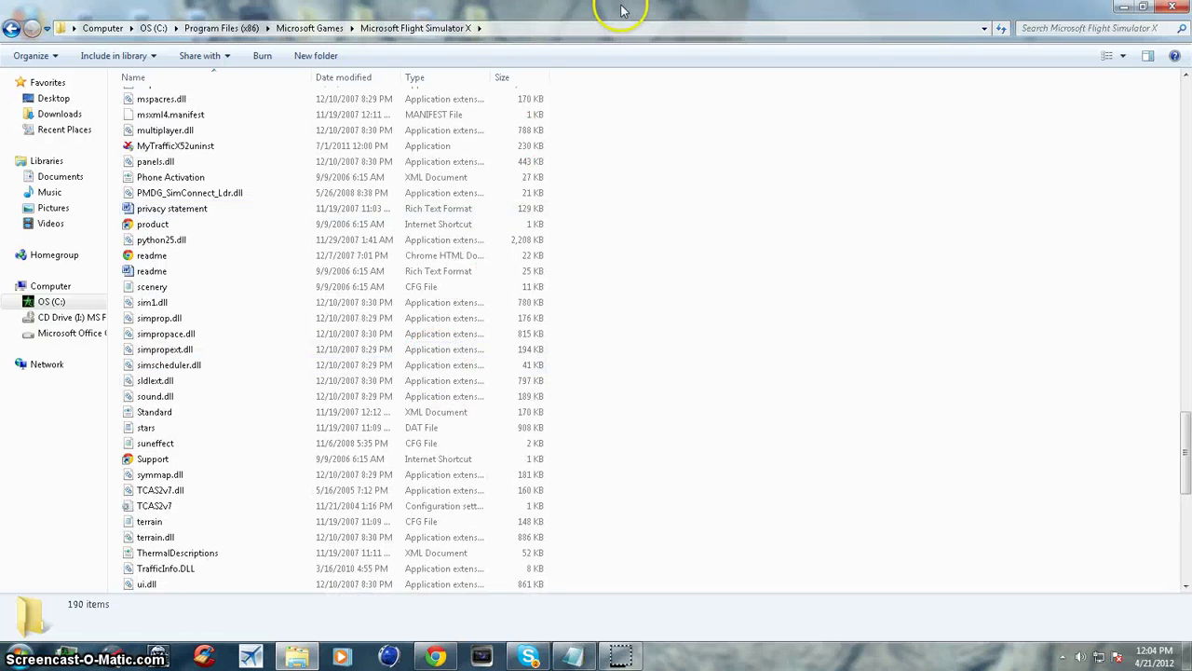
pyautogui.moveTo(623, 11); pyautogui.dragTo(2, 204)
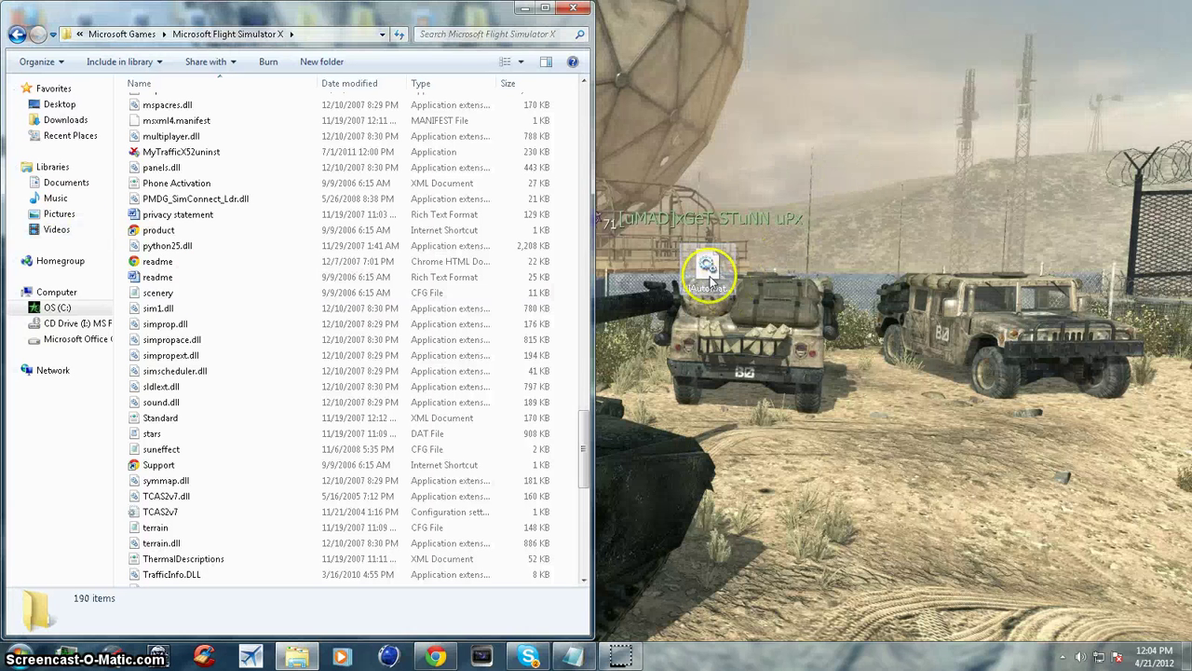
# Move UIAutomationCore.dll from the desktop into the Microsoft Flight Simulator X folder, replacing the existing file with administrator permission, and minimize the folder window.
pyautogui.moveTo(710, 275); pyautogui.dragTo(879, 201)
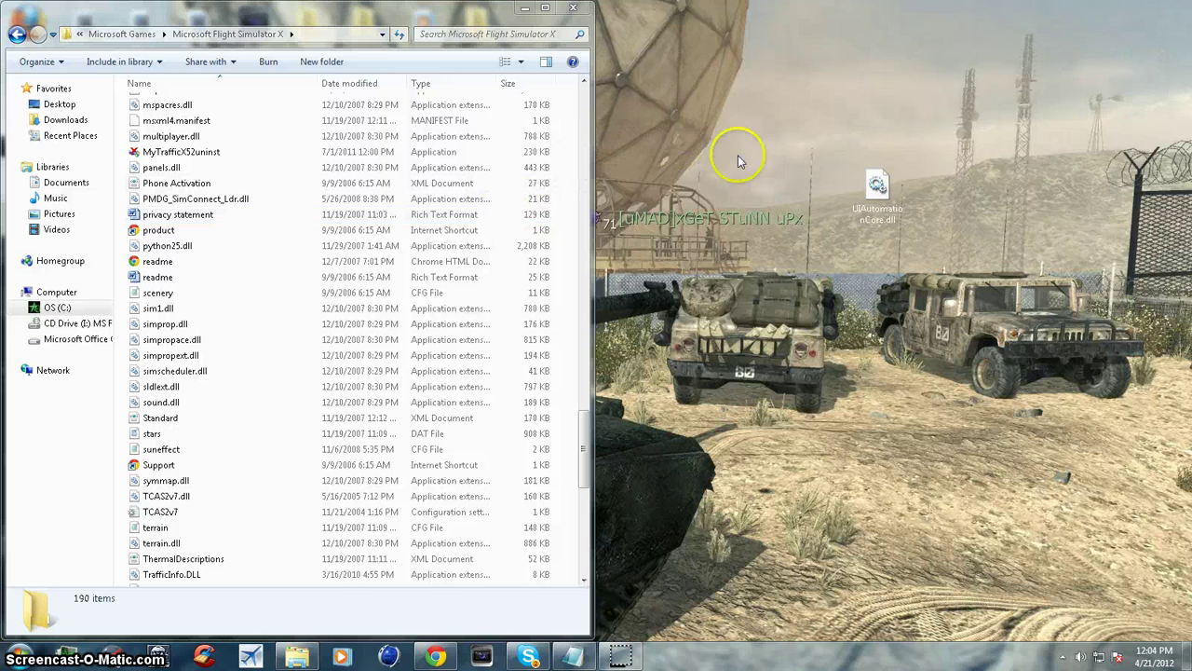
pyautogui.click(878, 186)
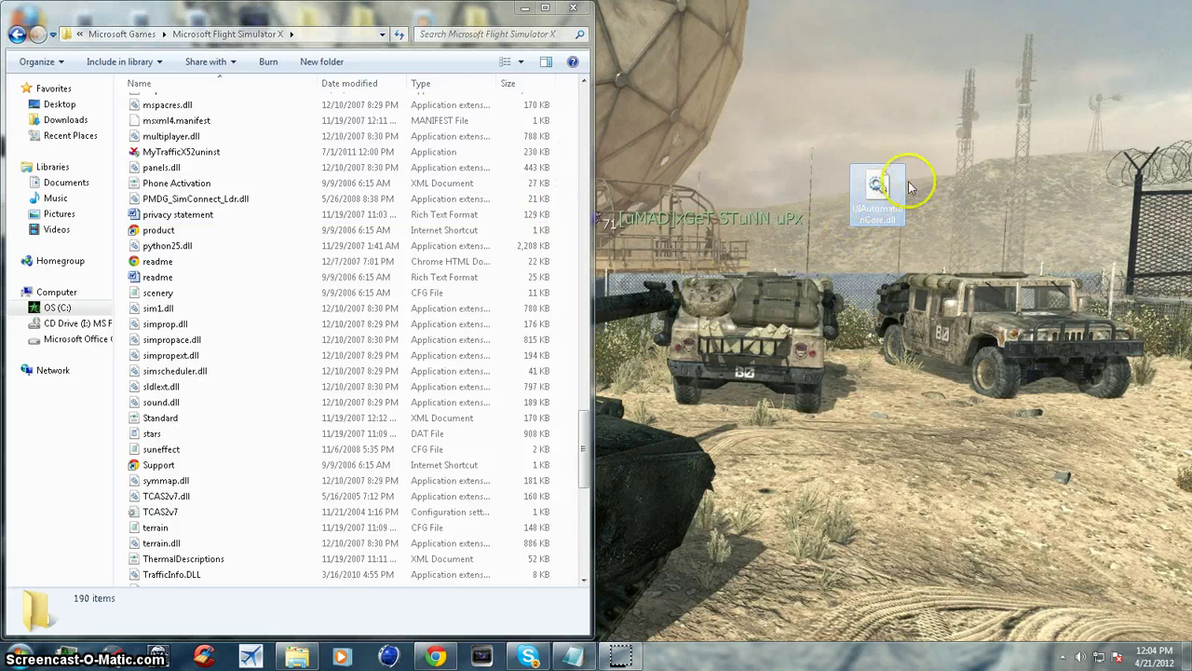
pyautogui.moveTo(878, 198); pyautogui.dragTo(331, 288)
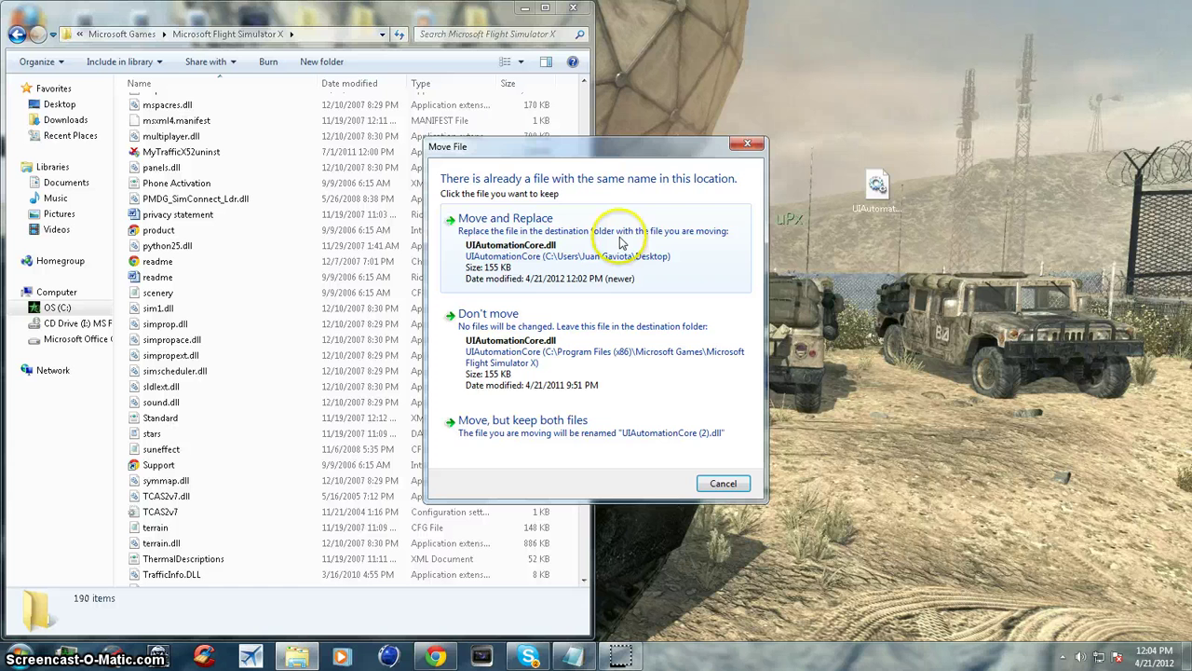
pyautogui.click(559, 240)
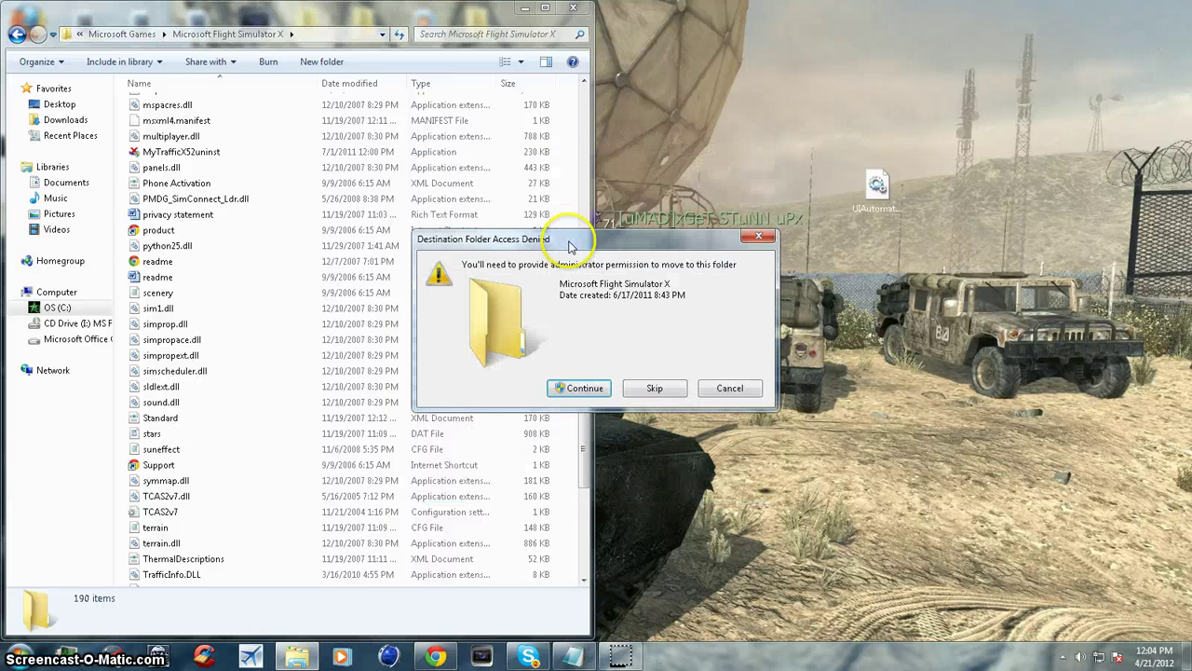
pyautogui.click(586, 390)
pyautogui.scroll(-4, 400, 344)
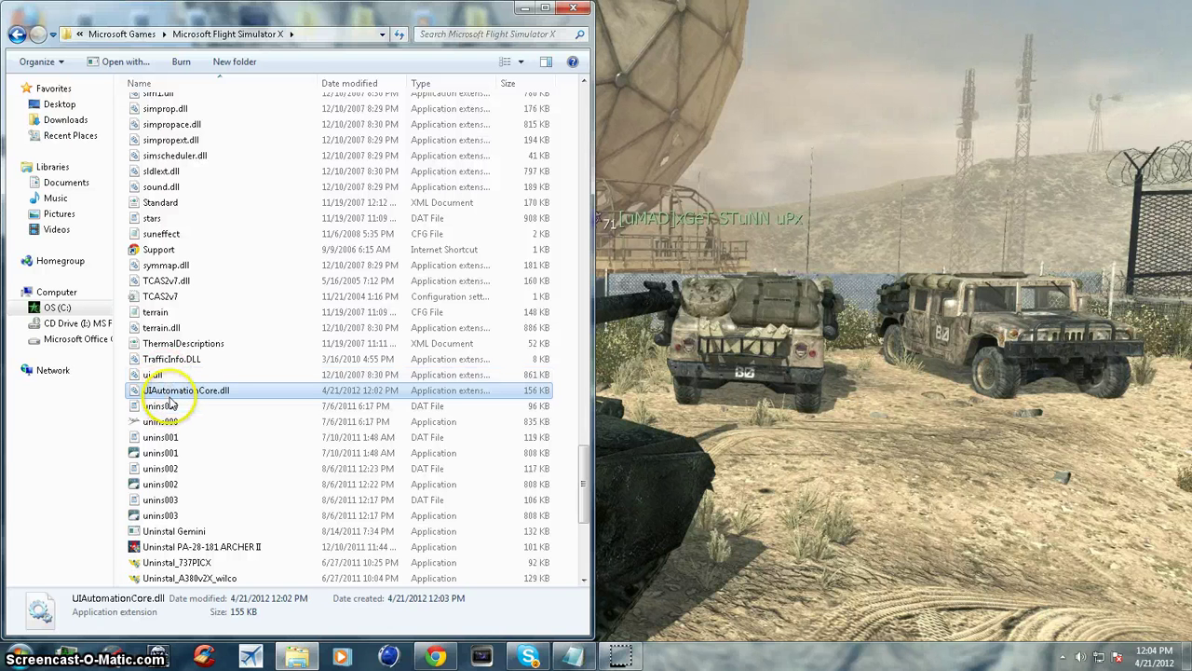
pyautogui.moveTo(184, 397)
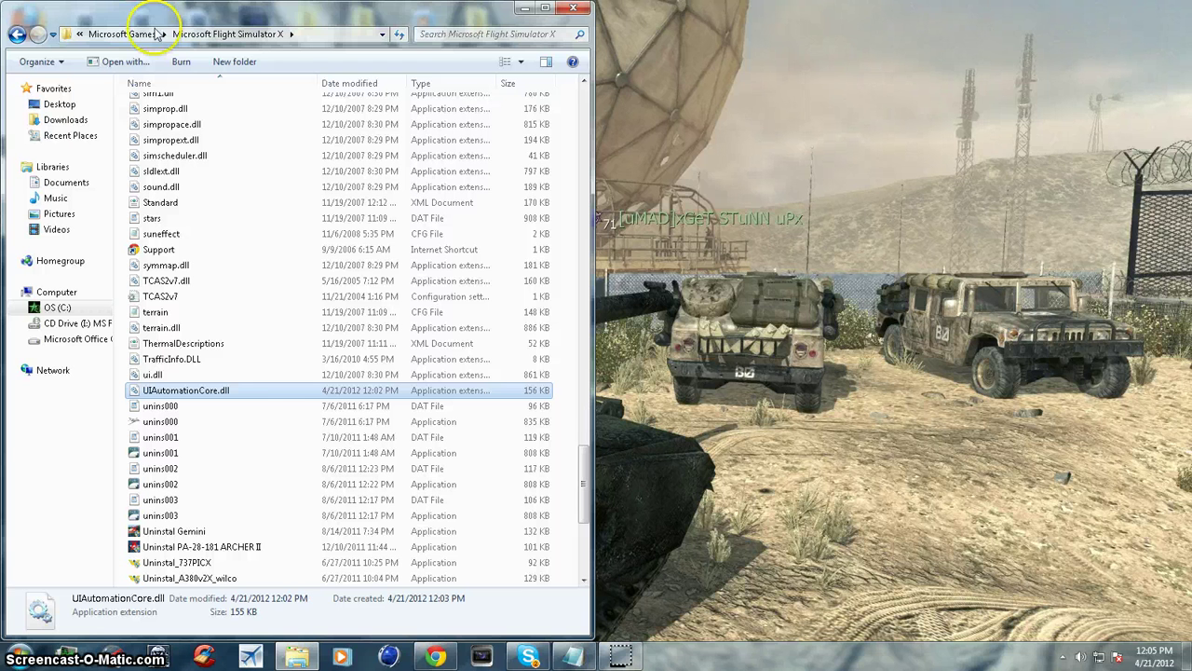
pyautogui.click(524, 9)
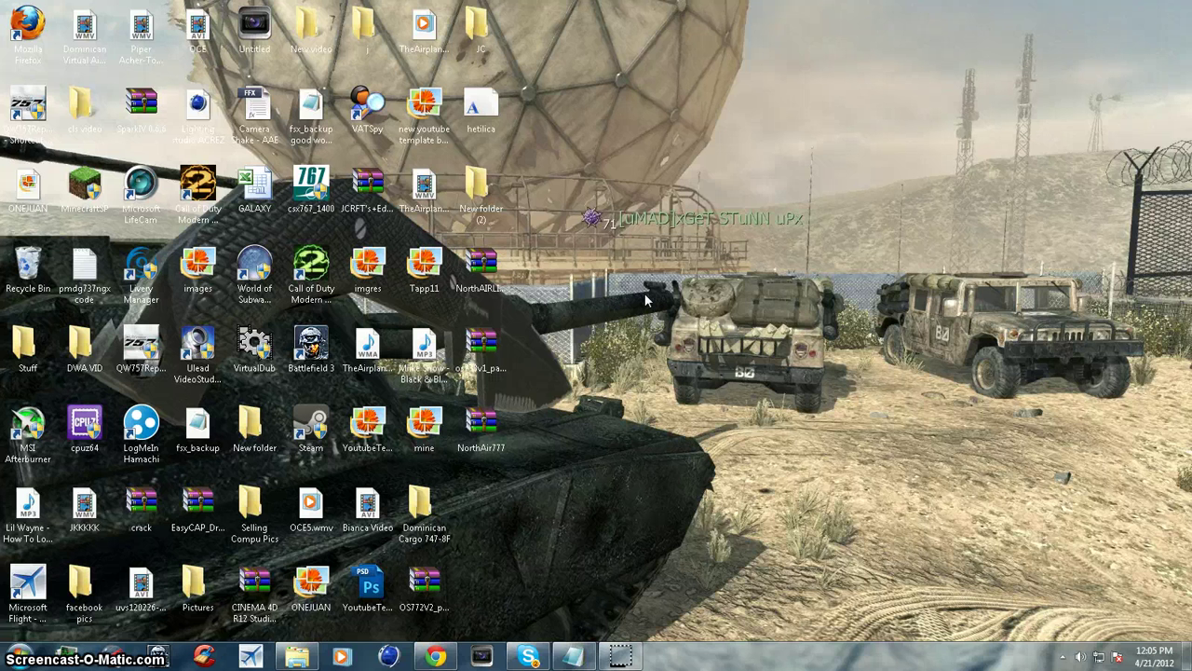
# Switch to Chrome, view the "How to fix fsx fatal errors" YouTube page, and minimize the browser.
pyautogui.click(590, 481)
pyautogui.click(434, 654)
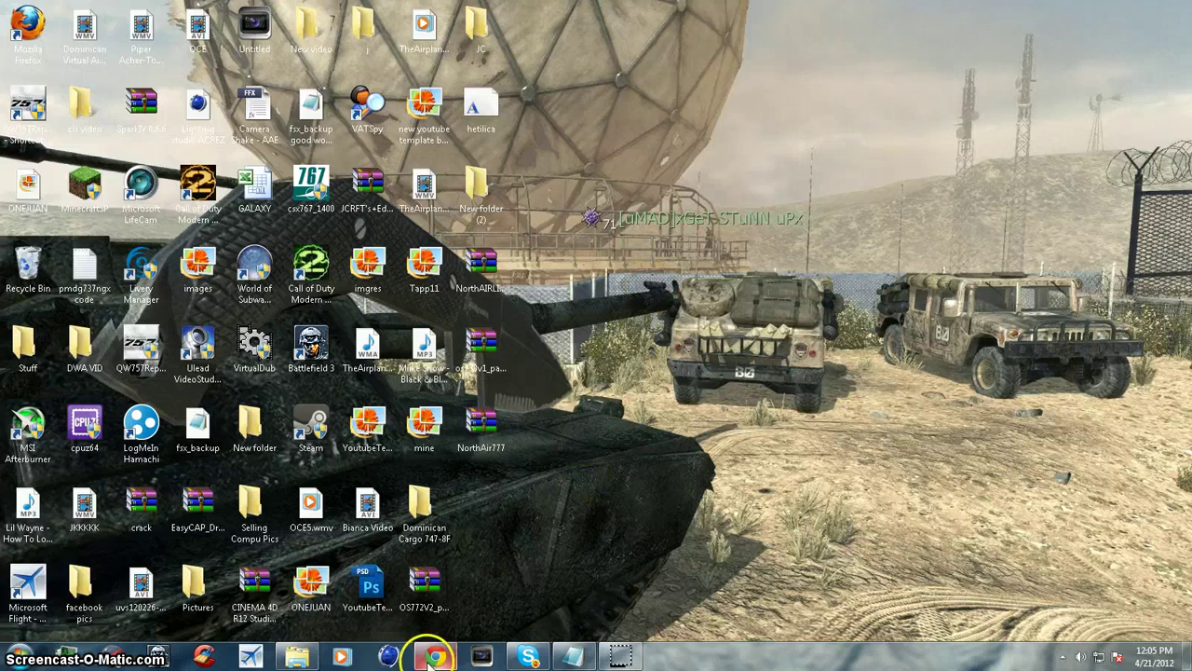
pyautogui.click(332, 262)
pyautogui.click(228, 23)
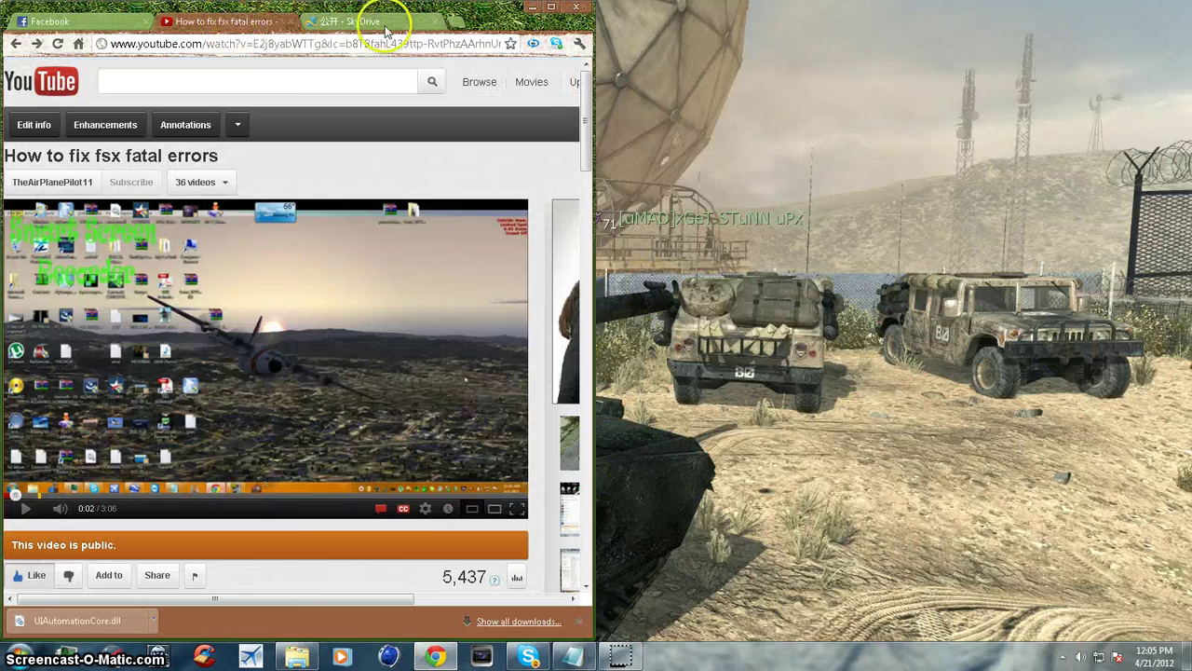
pyautogui.click(527, 8)
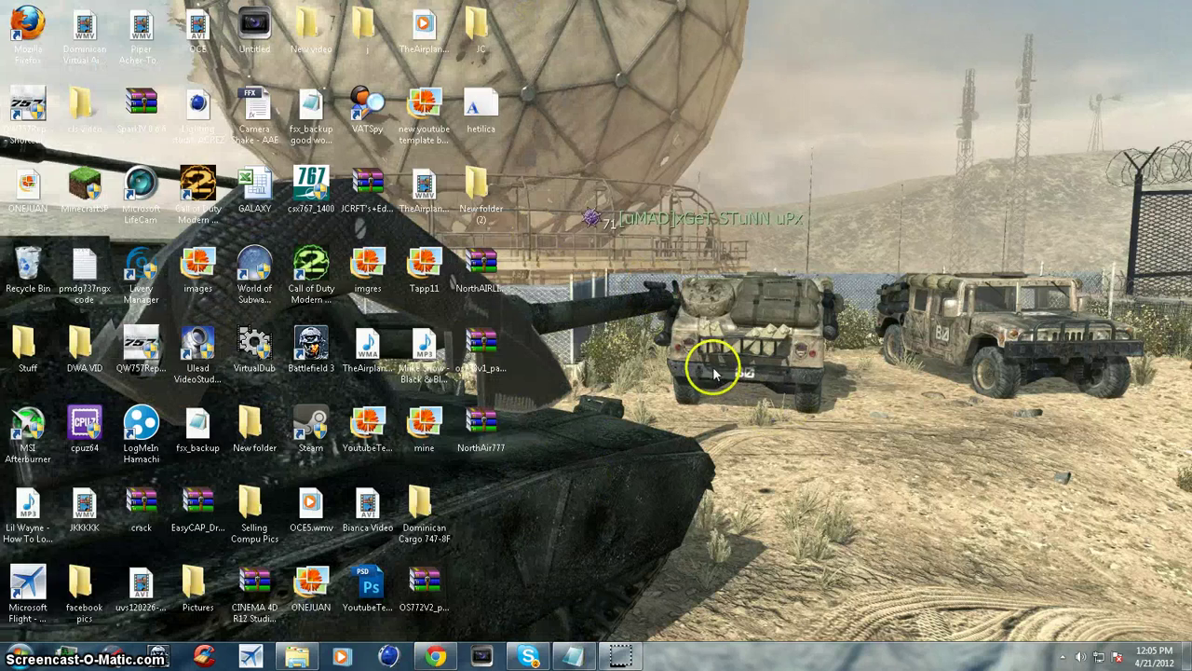